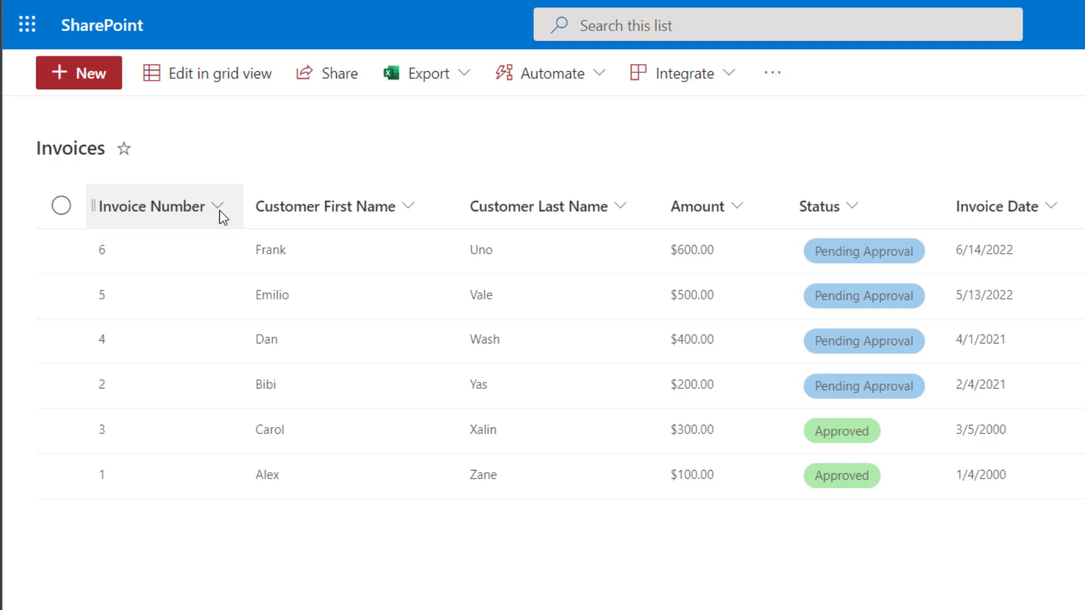
# Filter the Invoices list by Invoice Number 5.
pyautogui.click(220, 210)
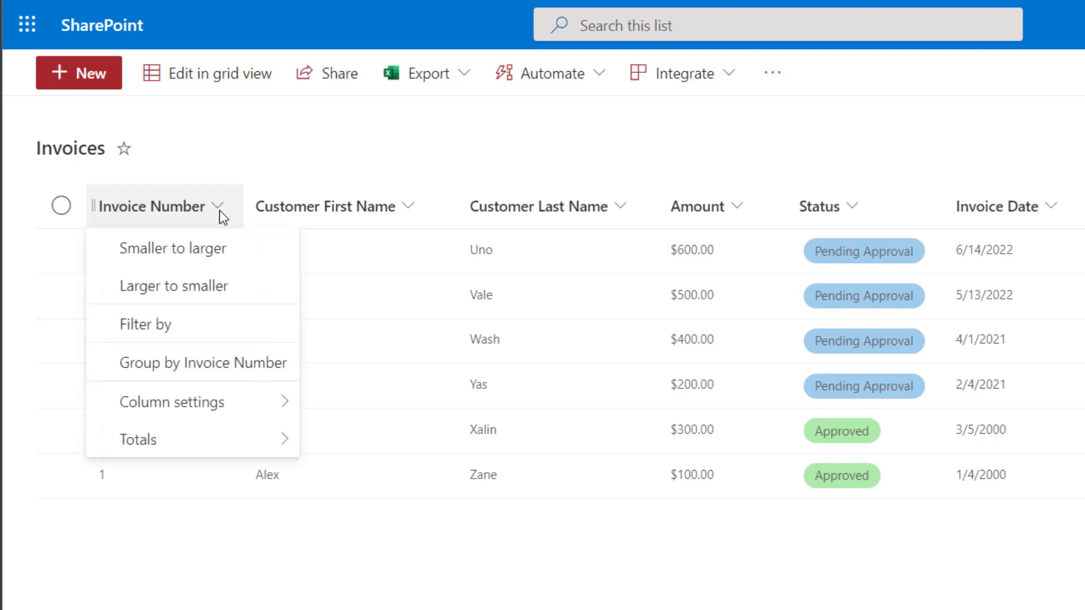
pyautogui.click(208, 326)
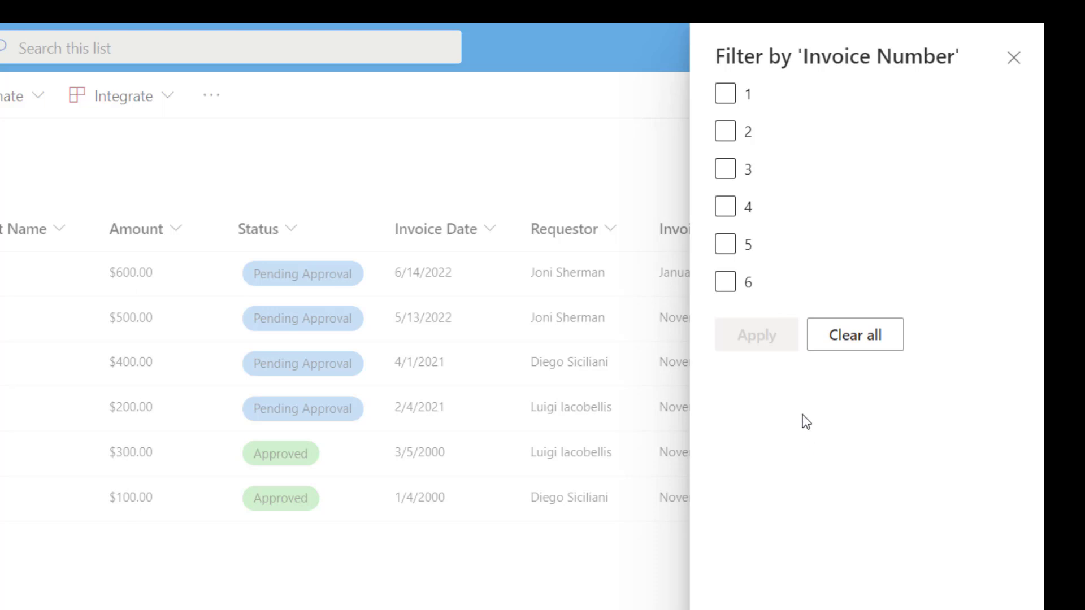
pyautogui.click(726, 248)
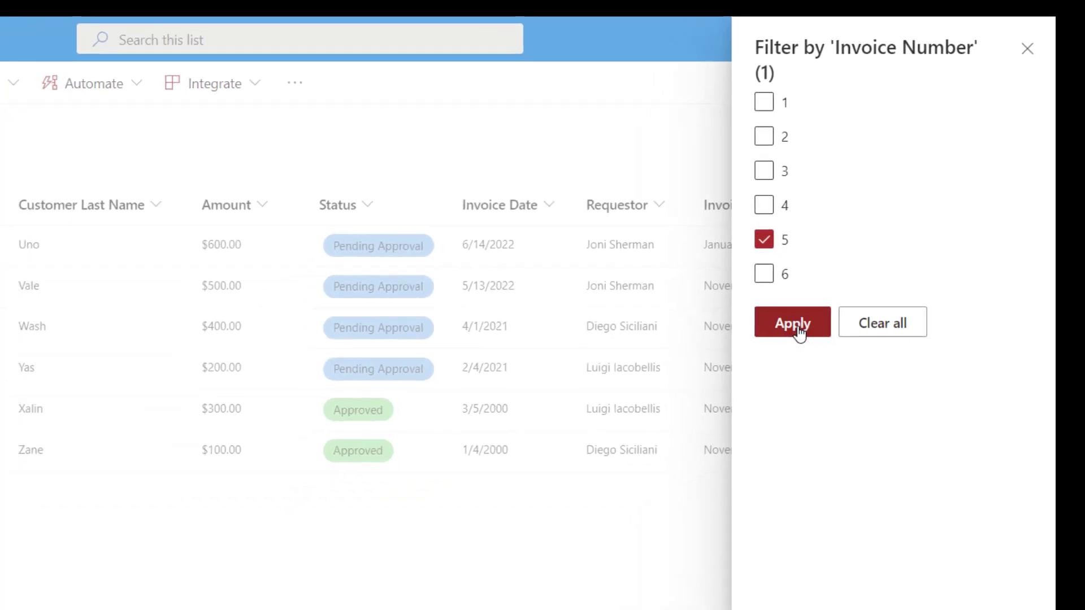
pyautogui.click(795, 326)
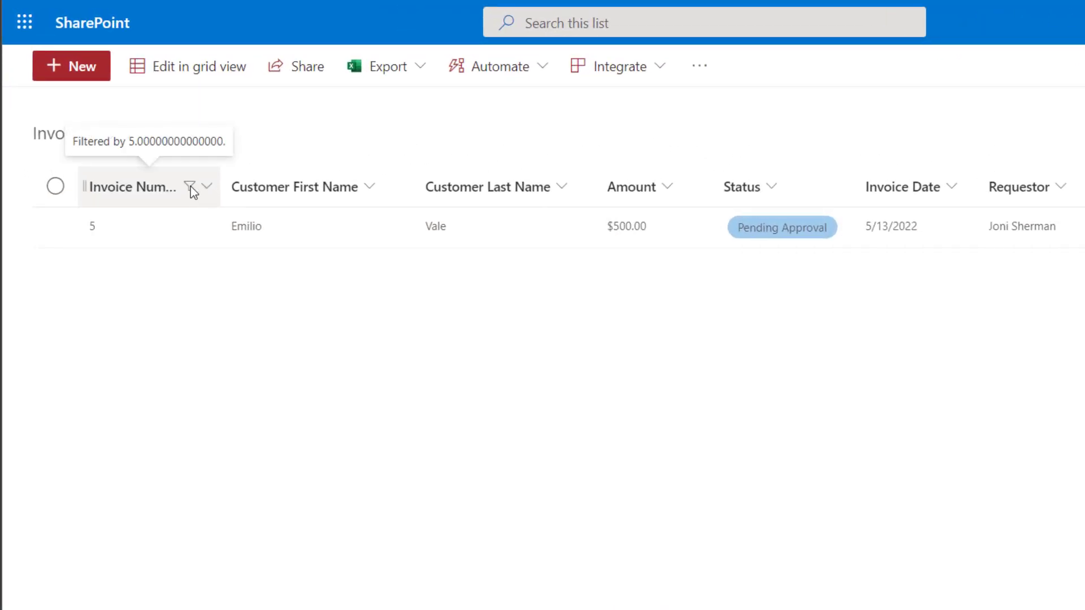
# Clear the Invoice Number filter and apply the change to the Invoices list.
pyautogui.click(191, 186)
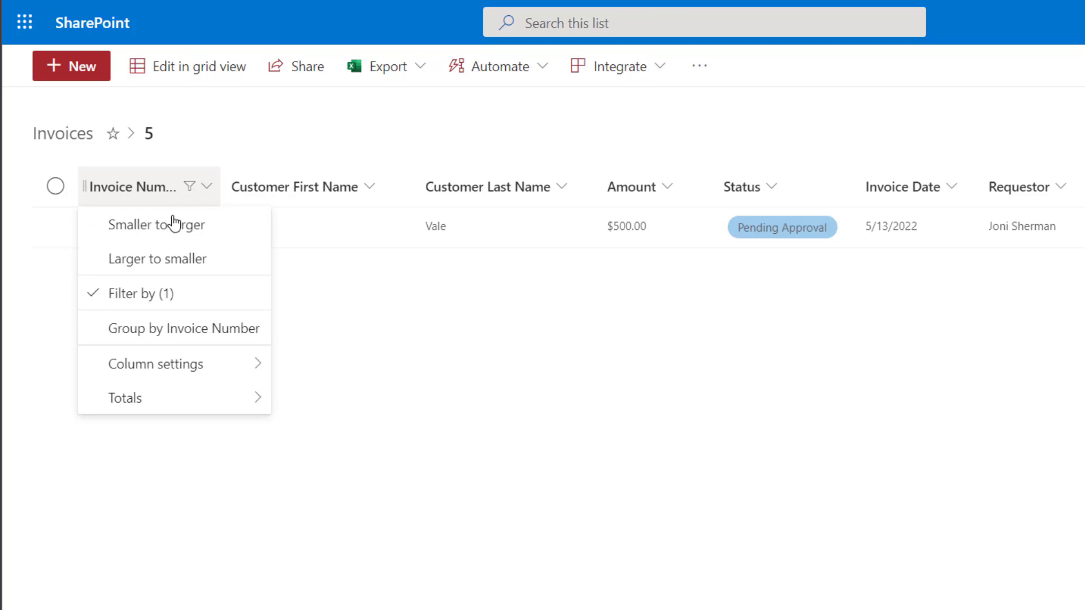
pyautogui.click(136, 303)
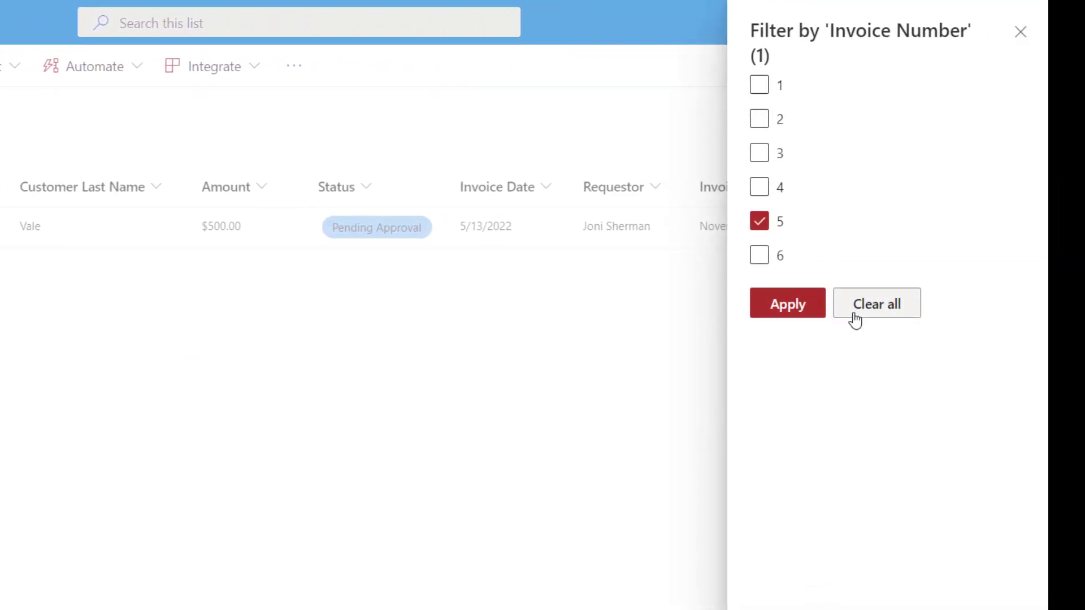
pyautogui.click(854, 295)
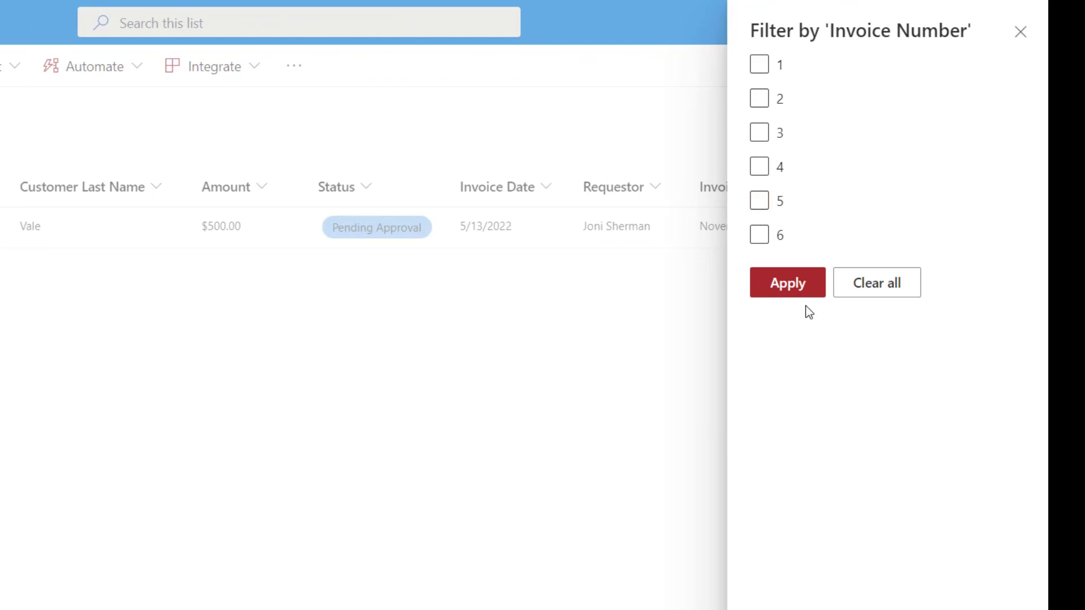
pyautogui.click(783, 295)
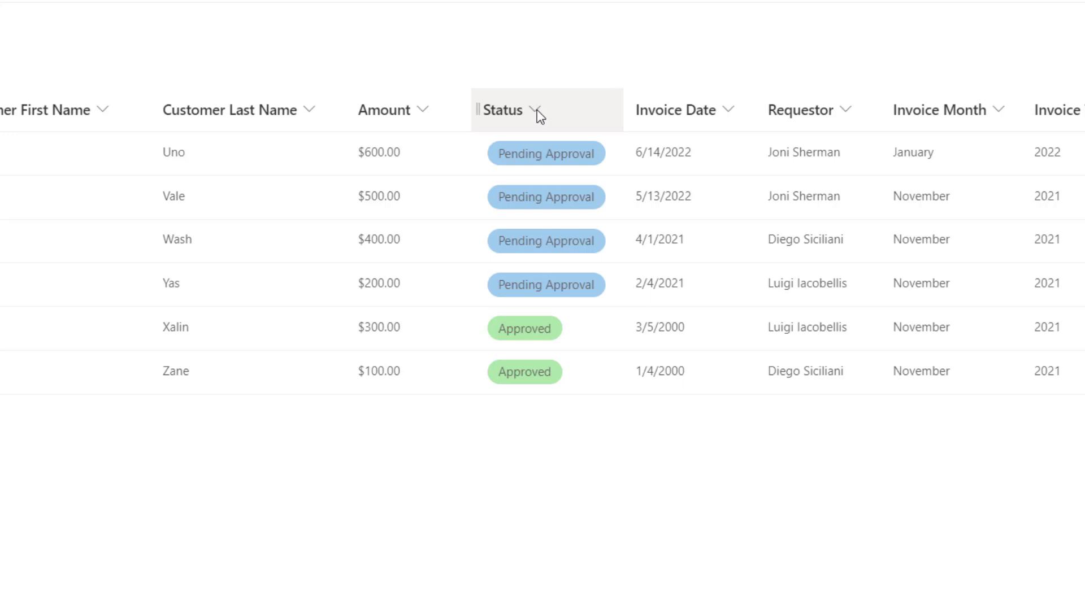
# Filter the Invoices list by the Pending Approval status.
pyautogui.click(537, 109)
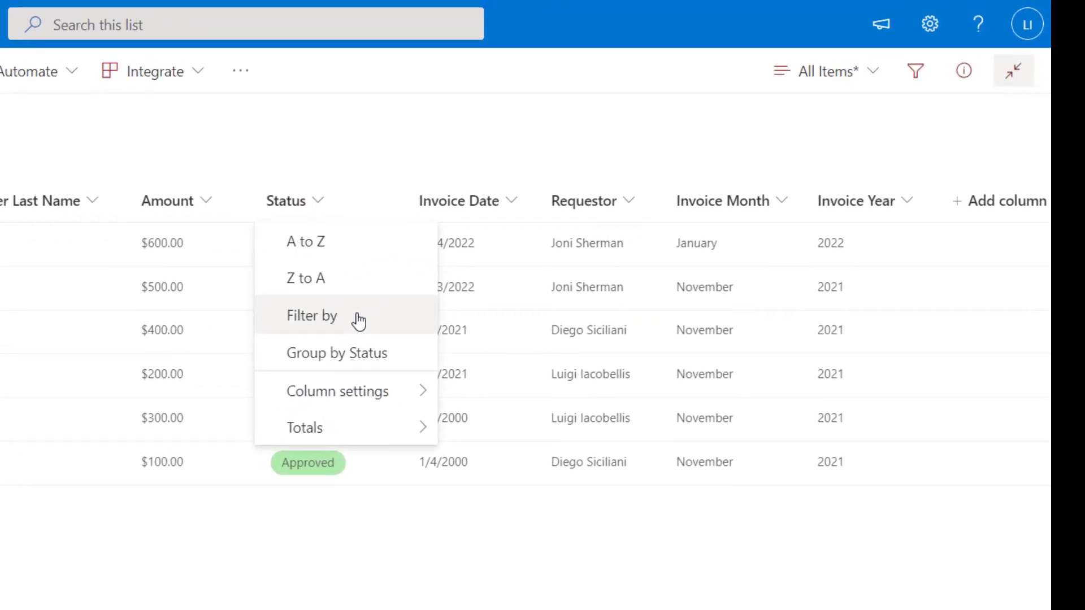
pyautogui.click(358, 321)
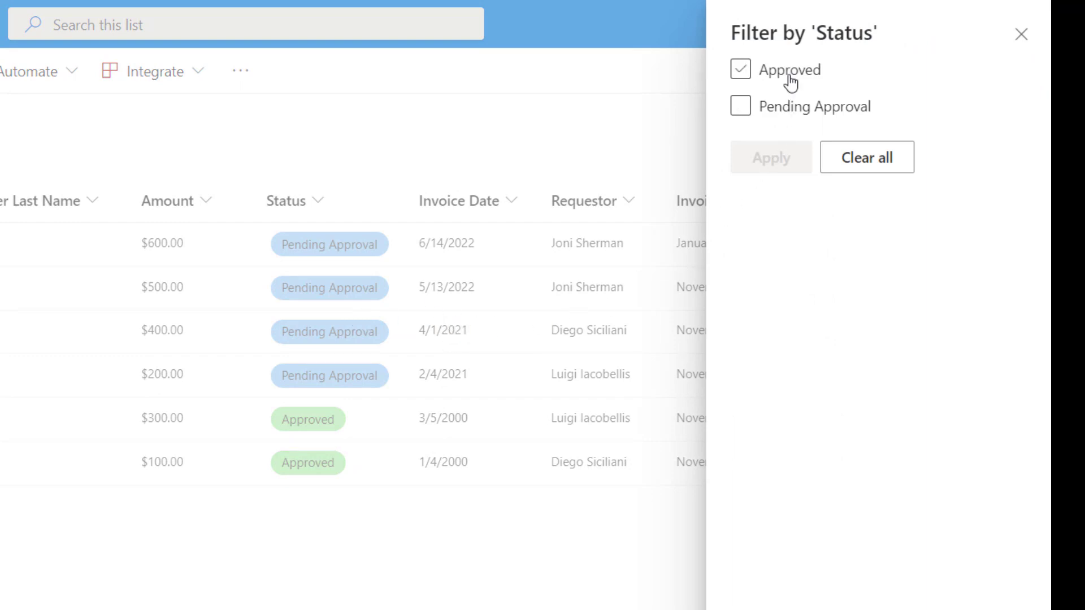
pyautogui.click(793, 119)
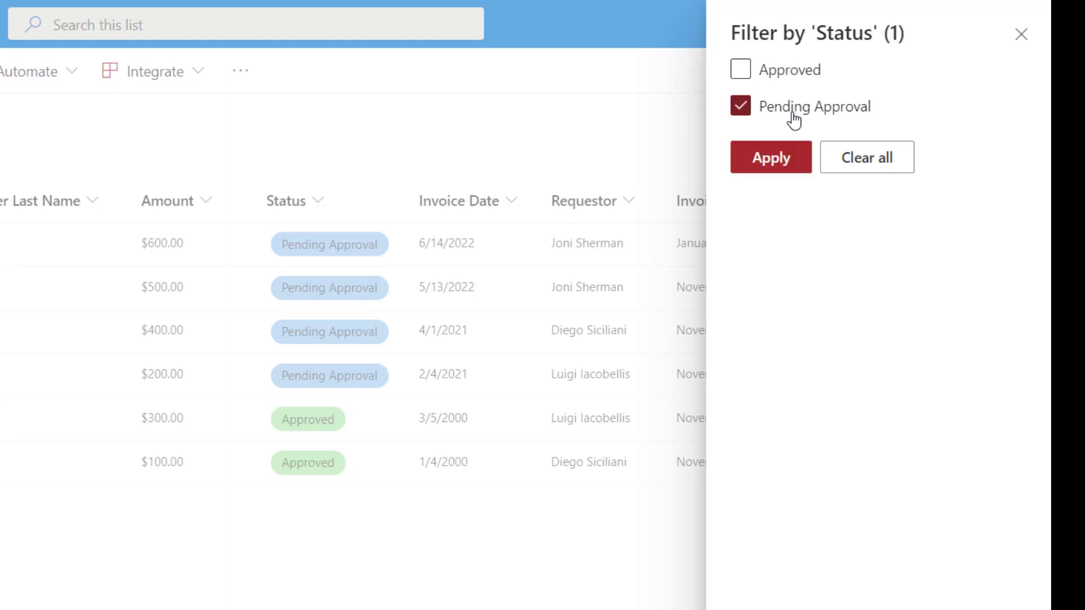
pyautogui.click(792, 165)
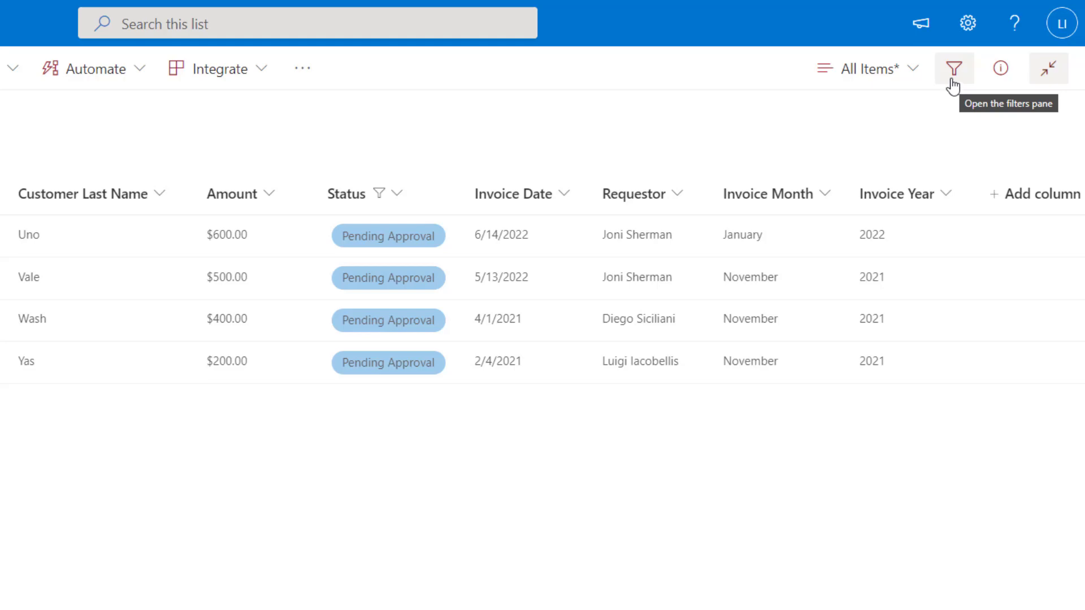
# Open the list's filters pane and clear all applied filters.
pyautogui.click(953, 84)
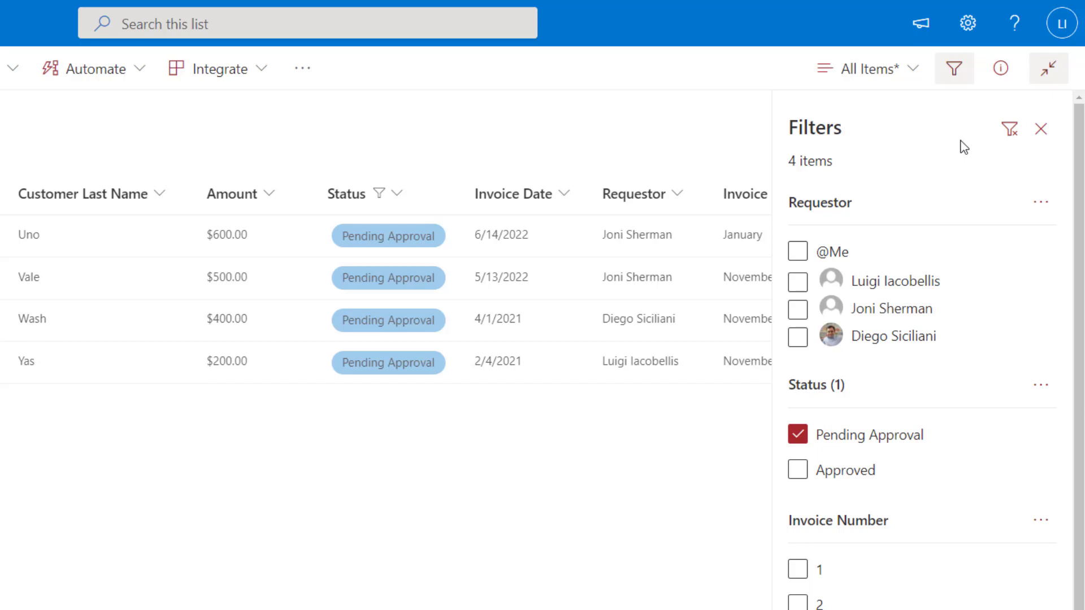
pyautogui.click(1009, 131)
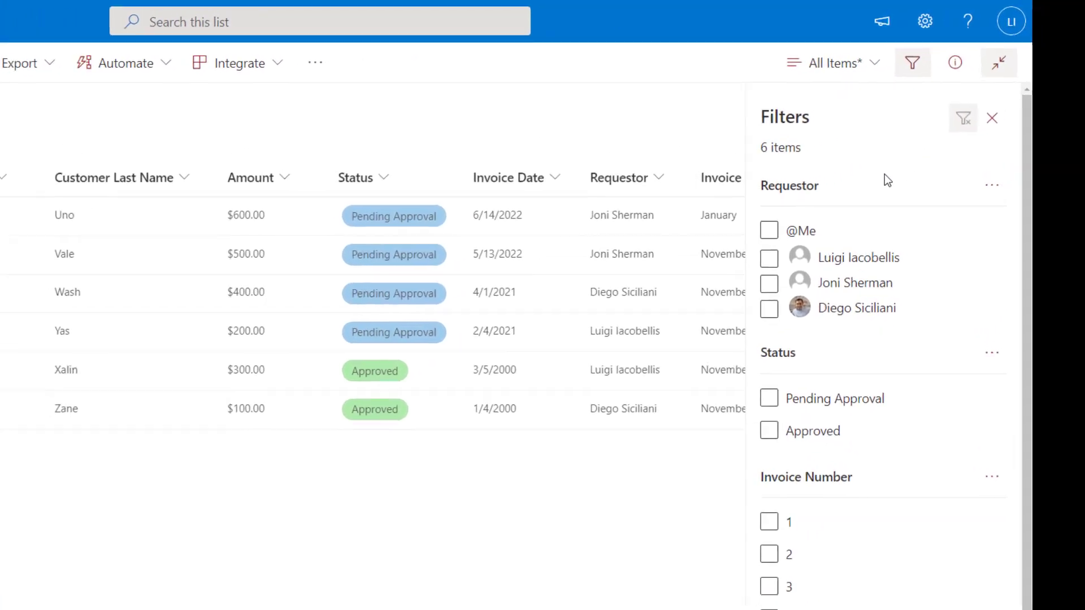
pyautogui.scroll(-1, 879, 176)
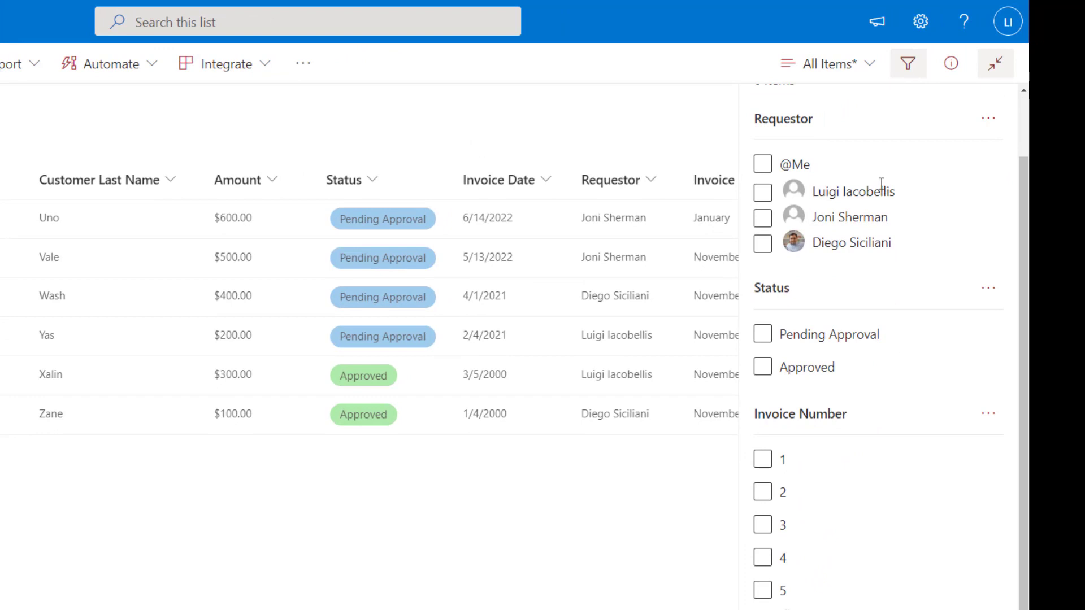
pyautogui.scroll(1, 898, 187)
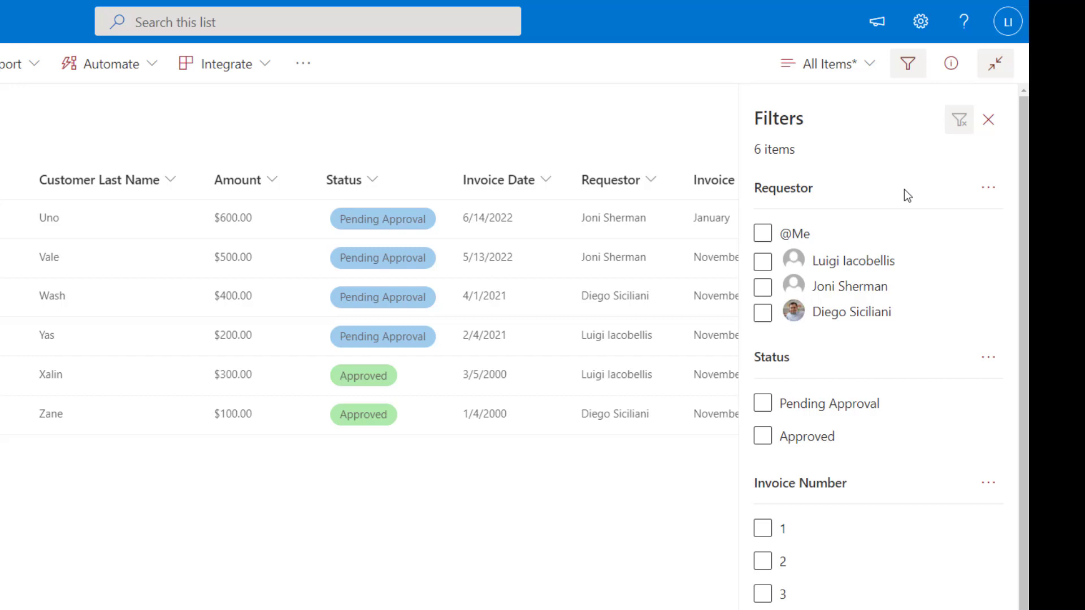
pyautogui.scroll(-1, 904, 191)
pyautogui.scroll(1, 910, 197)
pyautogui.scroll(-1, 876, 439)
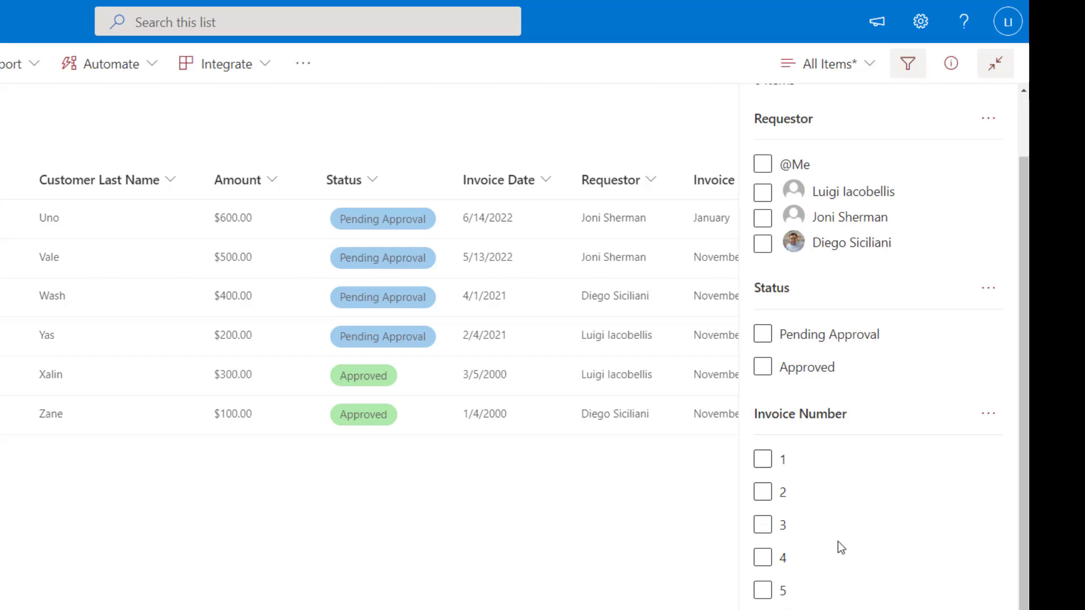
pyautogui.scroll(1, 892, 189)
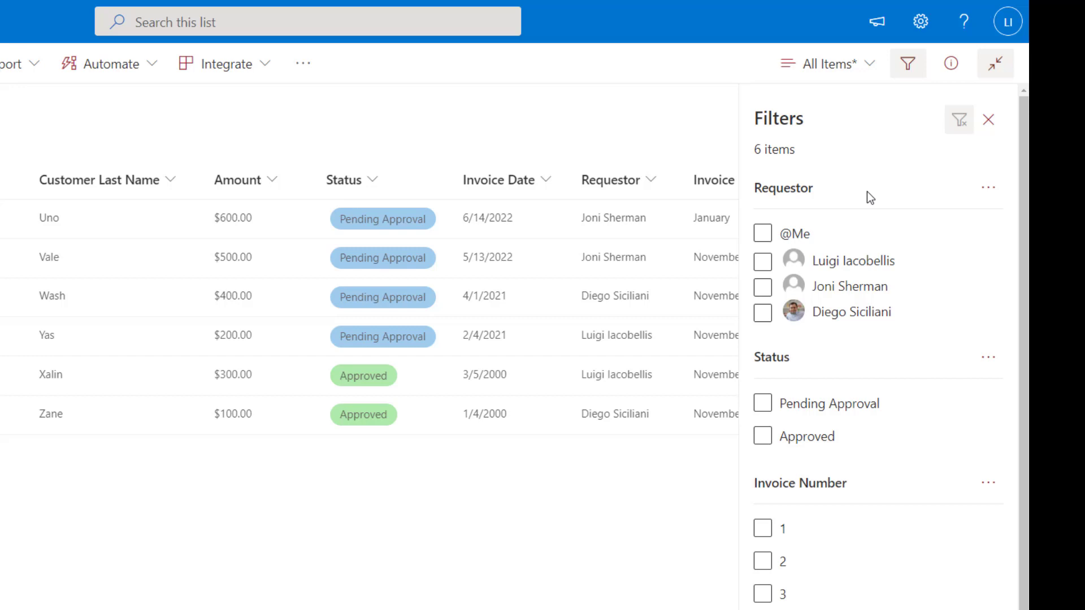
pyautogui.click(889, 238)
pyautogui.click(763, 261)
pyautogui.click(763, 263)
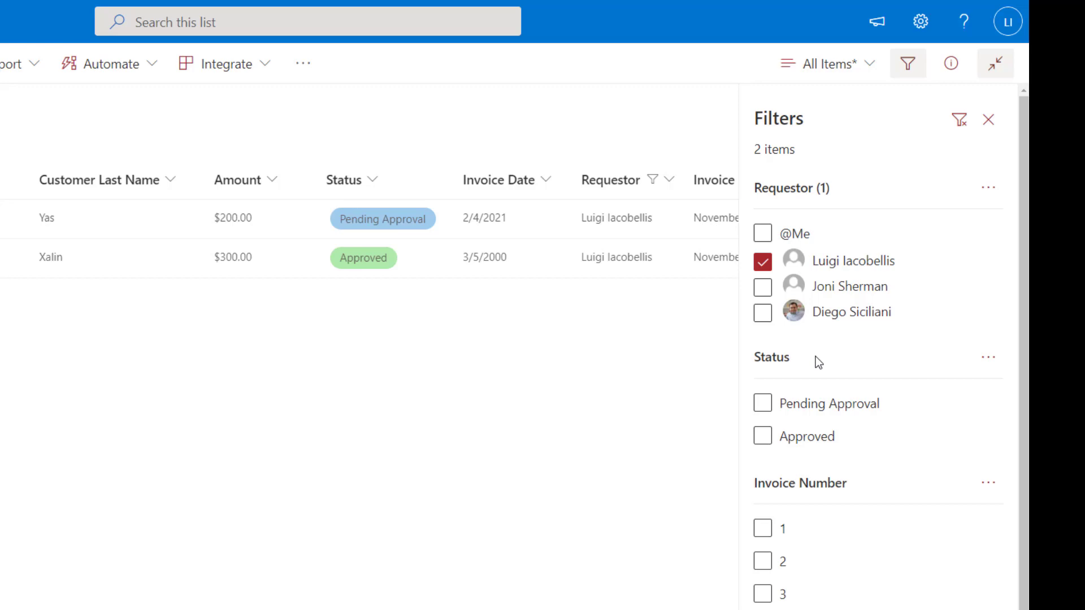
pyautogui.click(767, 440)
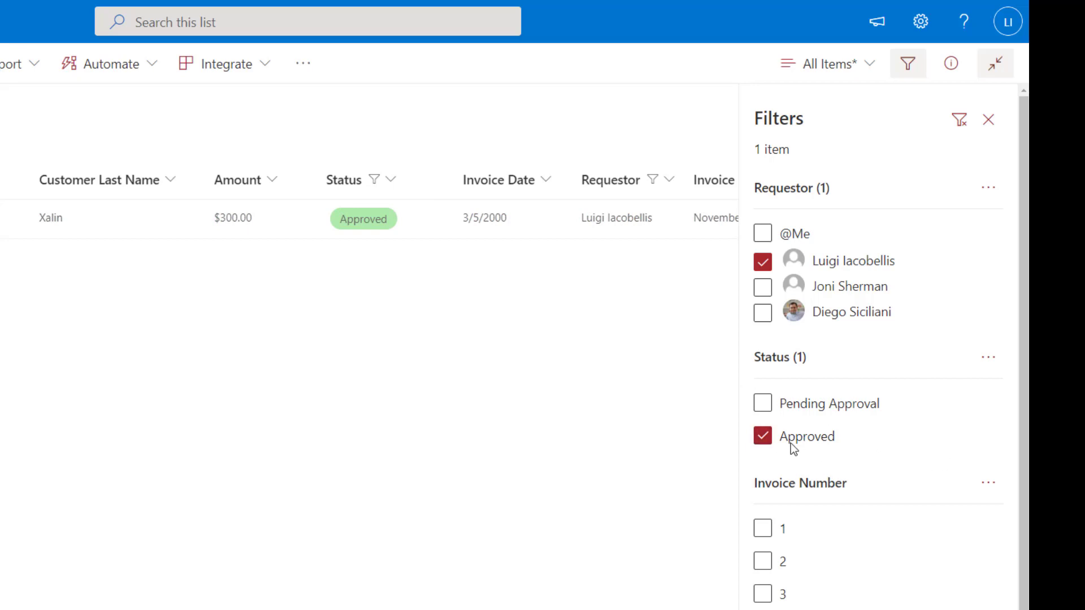
pyautogui.click(764, 438)
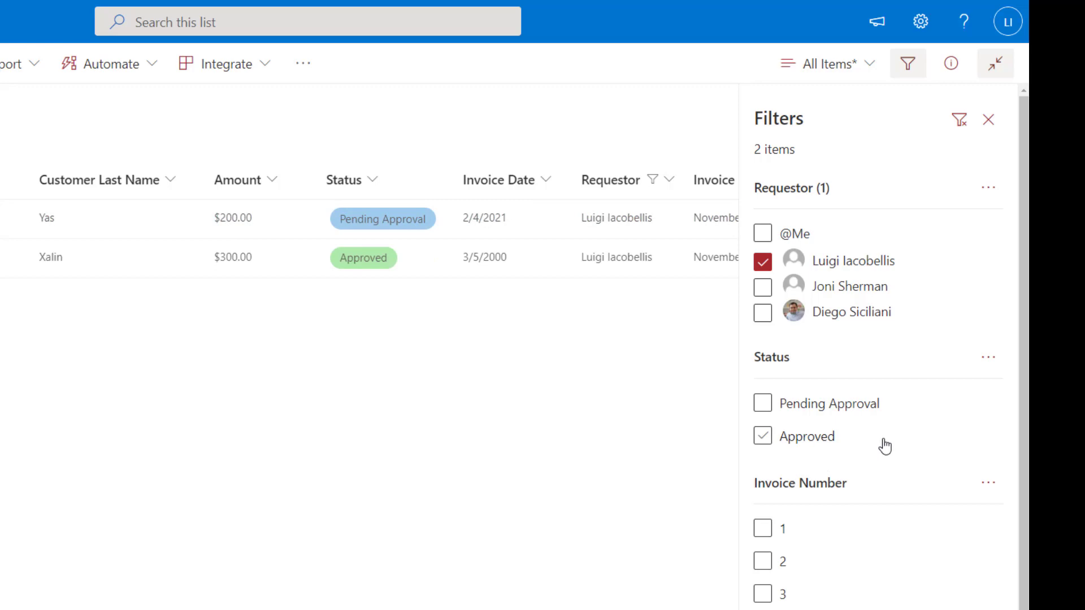
# Try limiting Invoice Date to the last 30 days and to today, and reset the range to since 2000.
pyautogui.scroll(-4, 885, 446)
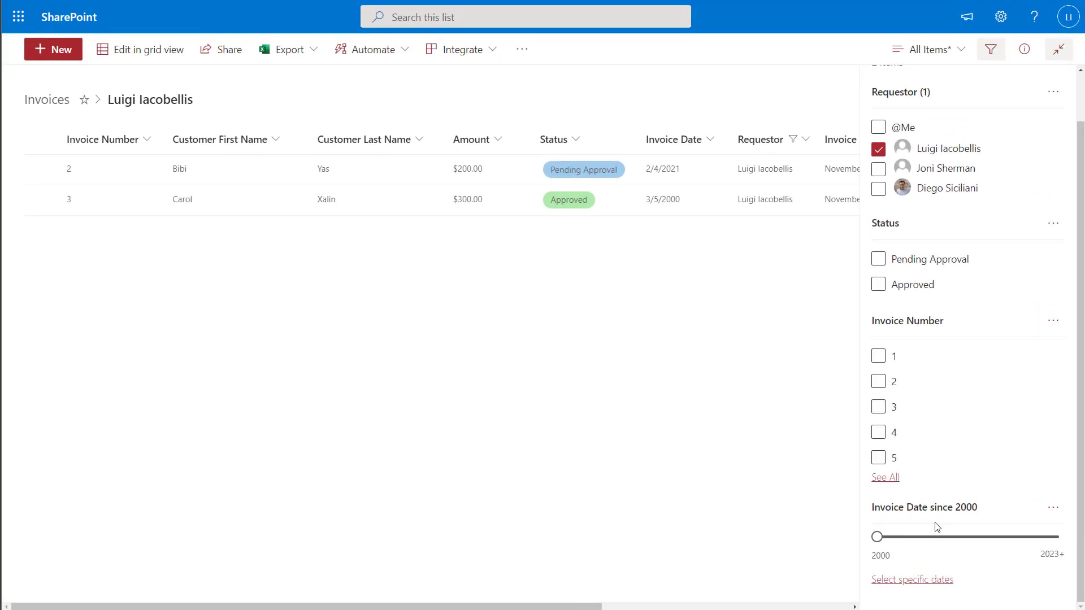
pyautogui.moveTo(877, 539); pyautogui.dragTo(920, 550)
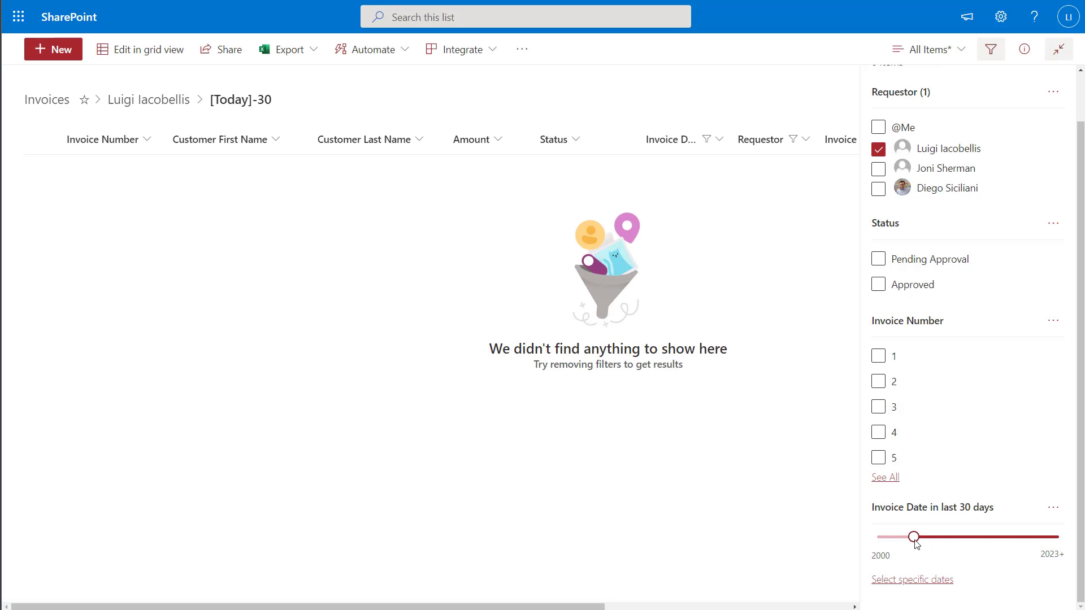
pyautogui.moveTo(919, 543); pyautogui.dragTo(978, 541)
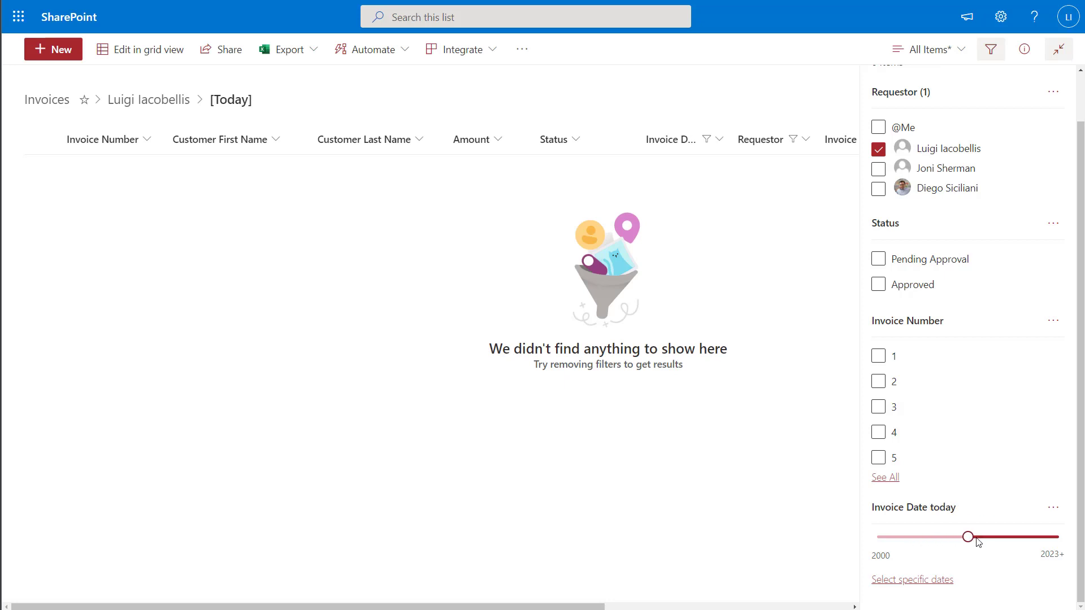
pyautogui.moveTo(978, 543); pyautogui.dragTo(871, 551)
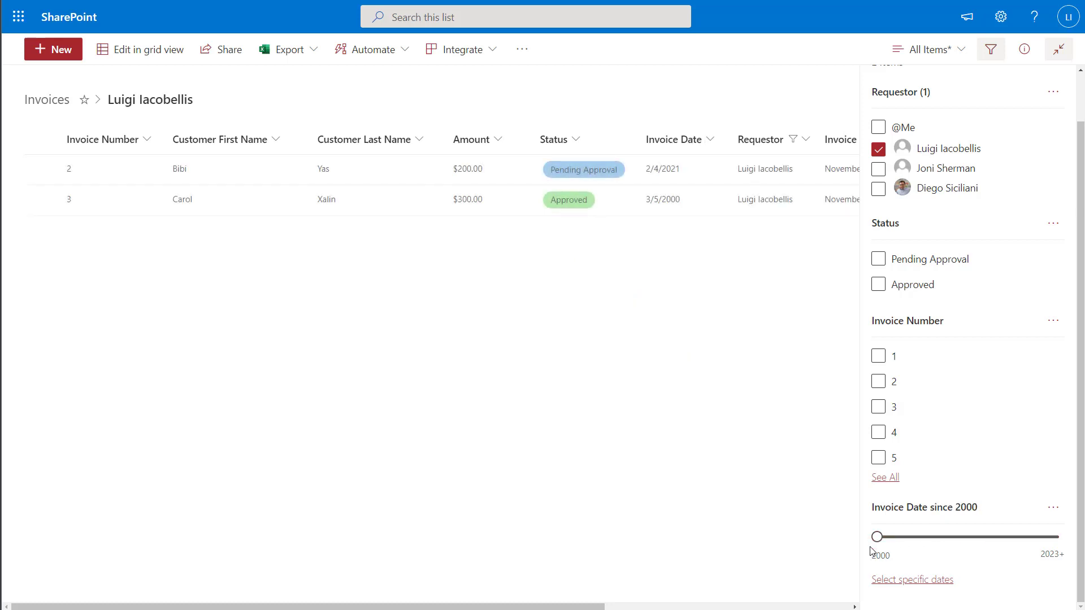
# Open the specific date choices for Invoice Date and apply them with no date selected.
pyautogui.click(931, 588)
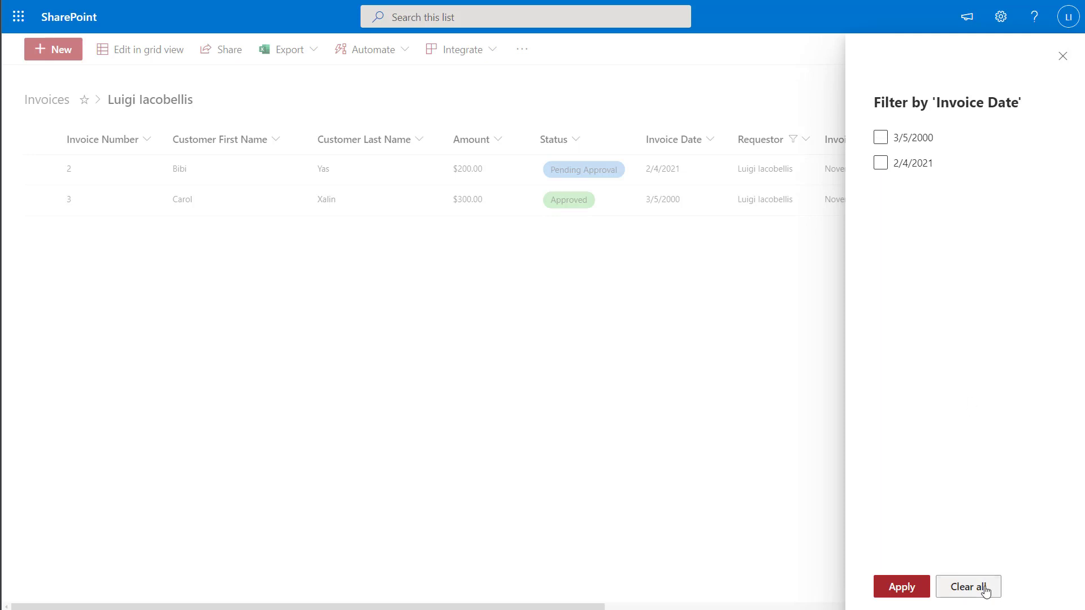
pyautogui.click(902, 587)
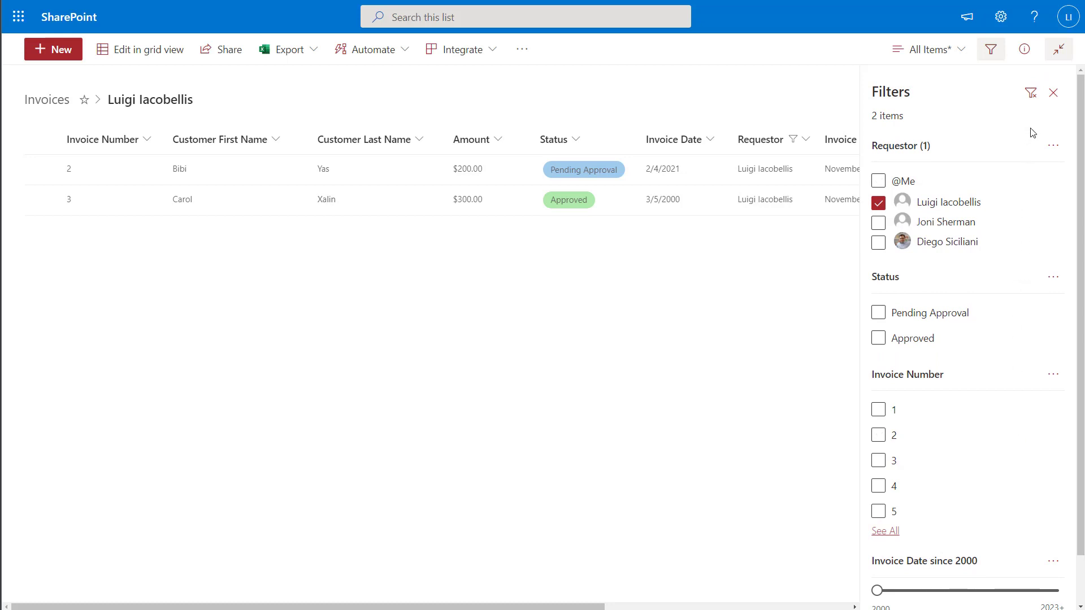
# Clear every filter on the Invoices list and close the filters pane.
pyautogui.click(1032, 100)
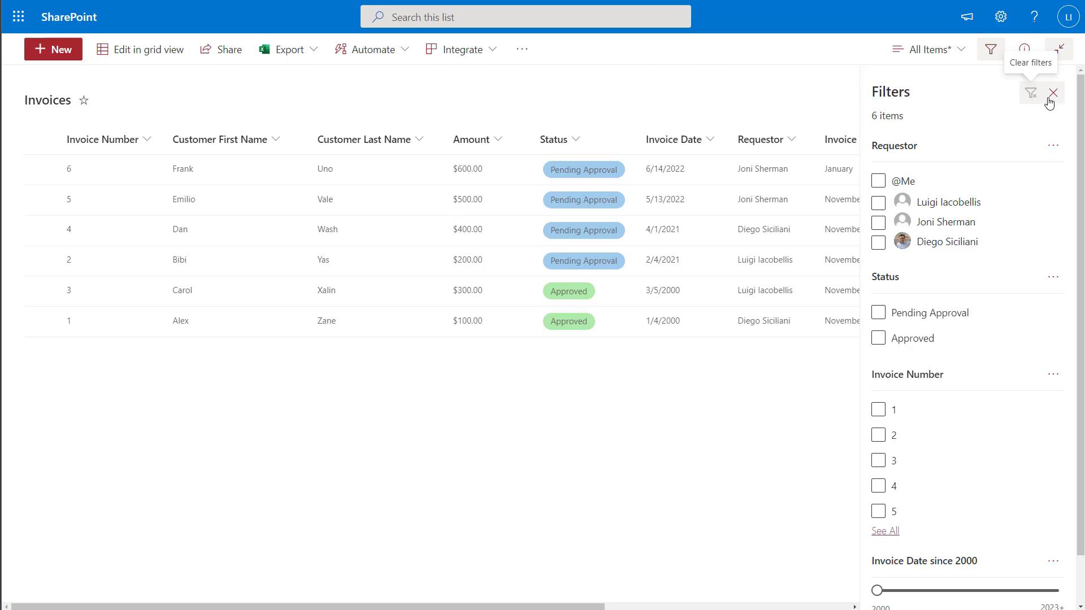
pyautogui.click(1053, 93)
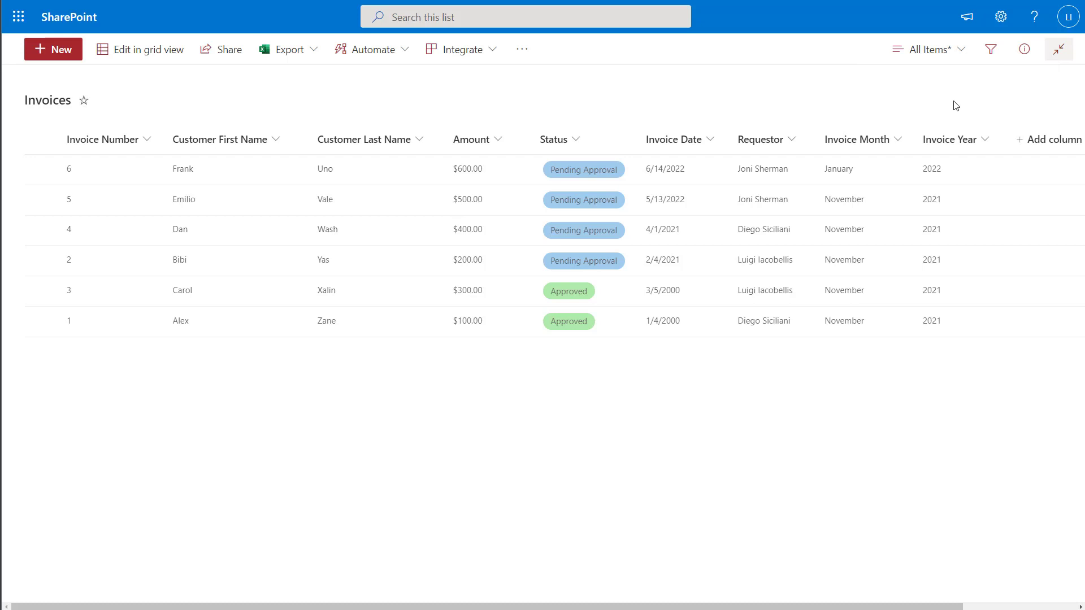
pyautogui.click(992, 51)
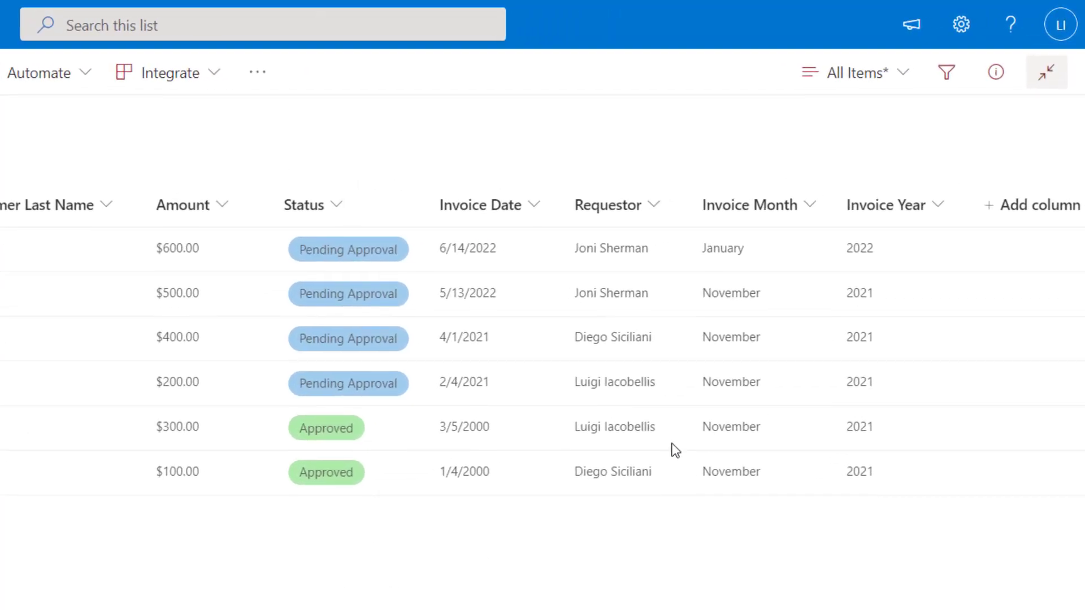
# Open the All Items view for editing and restrict it to items matching a condition on the Invoice Date column.
pyautogui.click(904, 74)
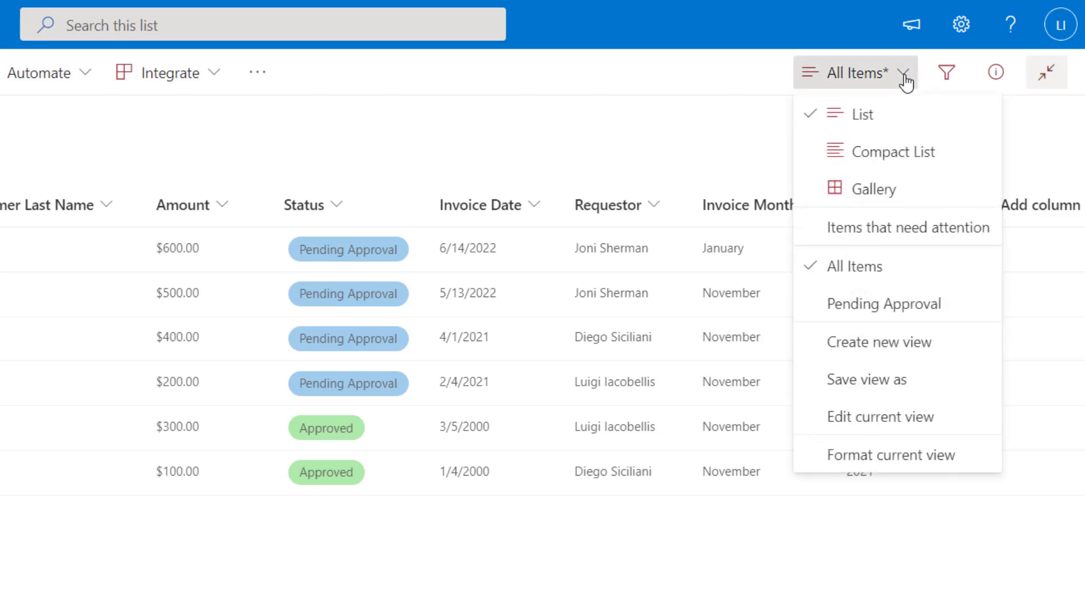
pyautogui.click(960, 427)
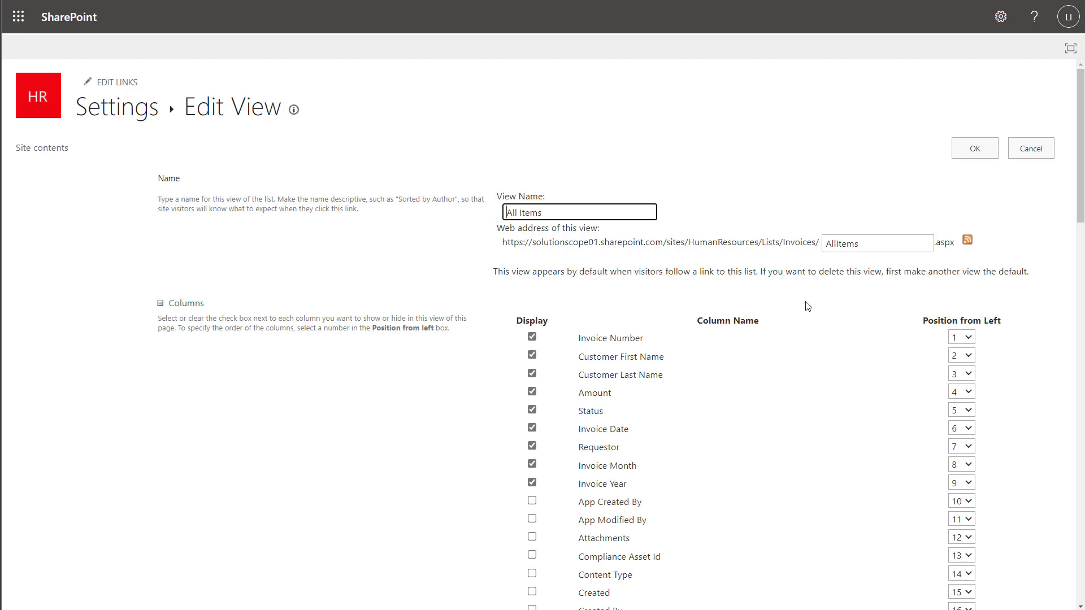
pyautogui.scroll(-10, 807, 306)
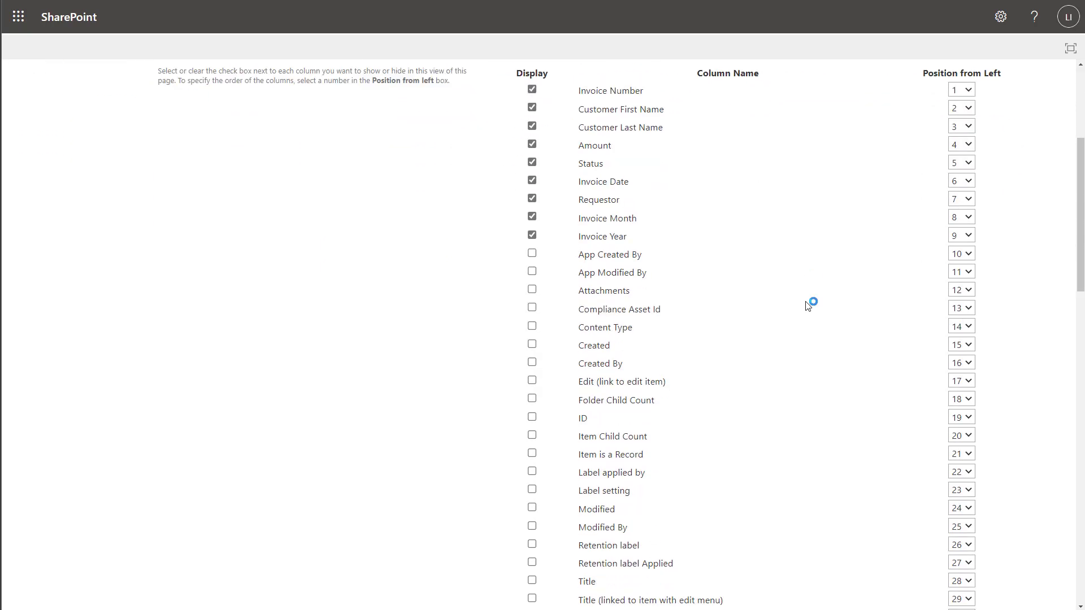
pyautogui.scroll(-7, 808, 306)
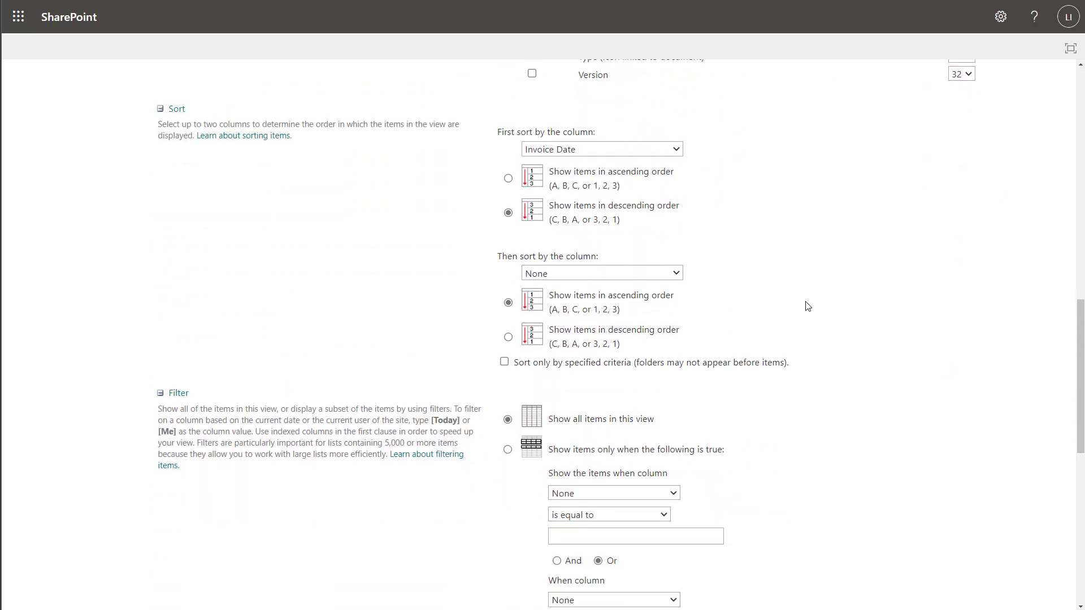
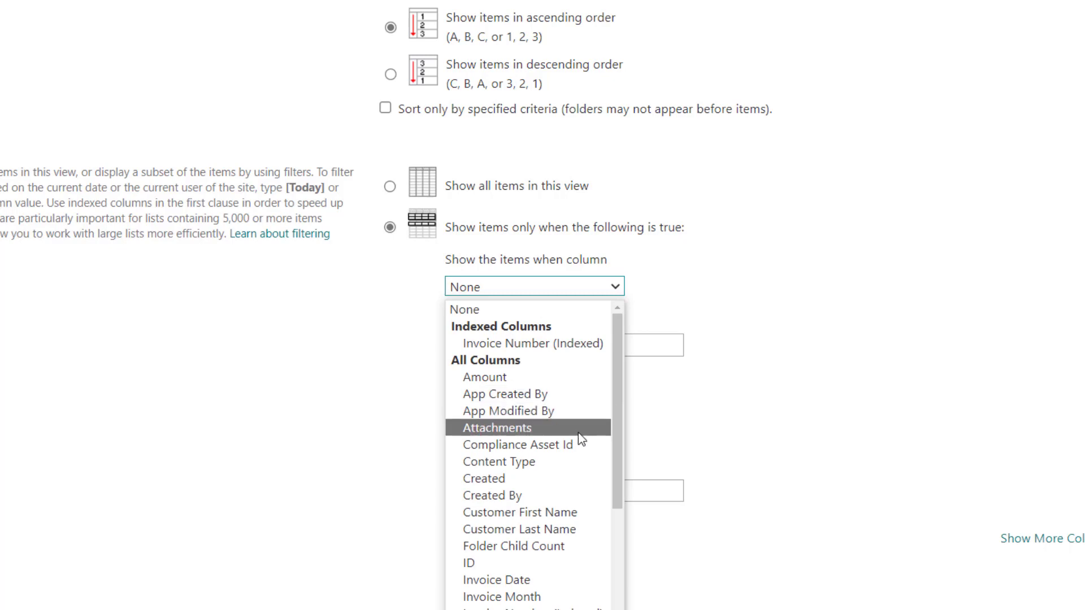
pyautogui.scroll(-1, 577, 435)
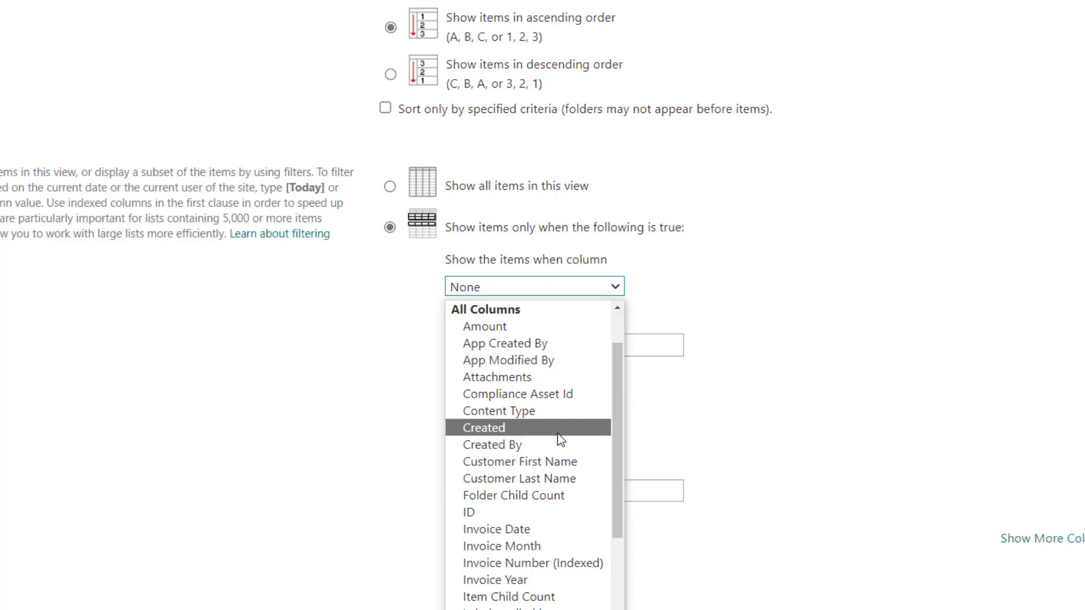
pyautogui.click(548, 534)
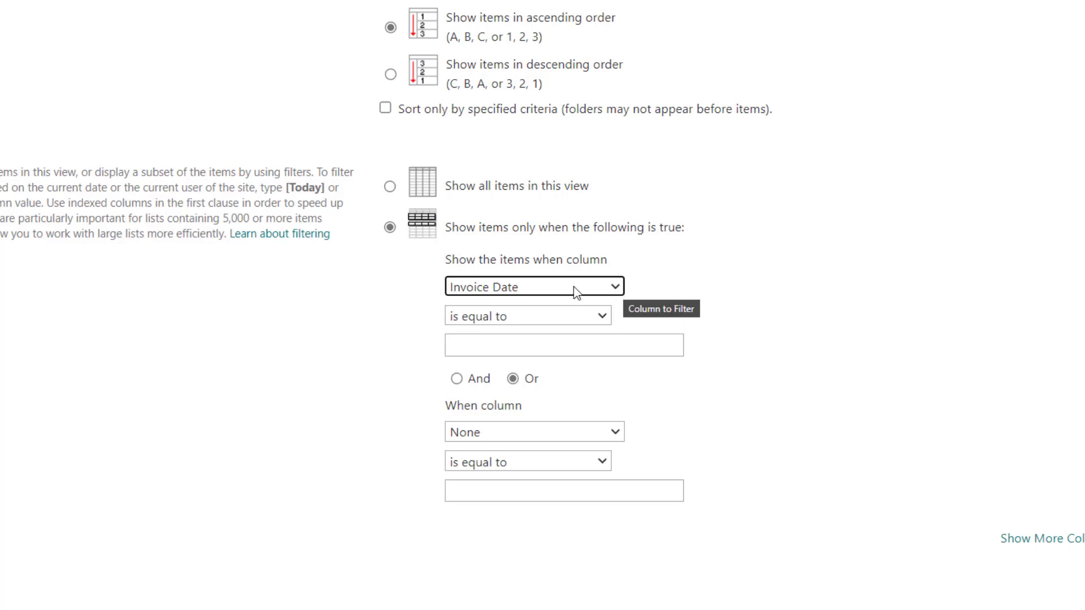
# Set the Invoice Date condition to is greater than [Today] and save the view.
pyautogui.click(602, 317)
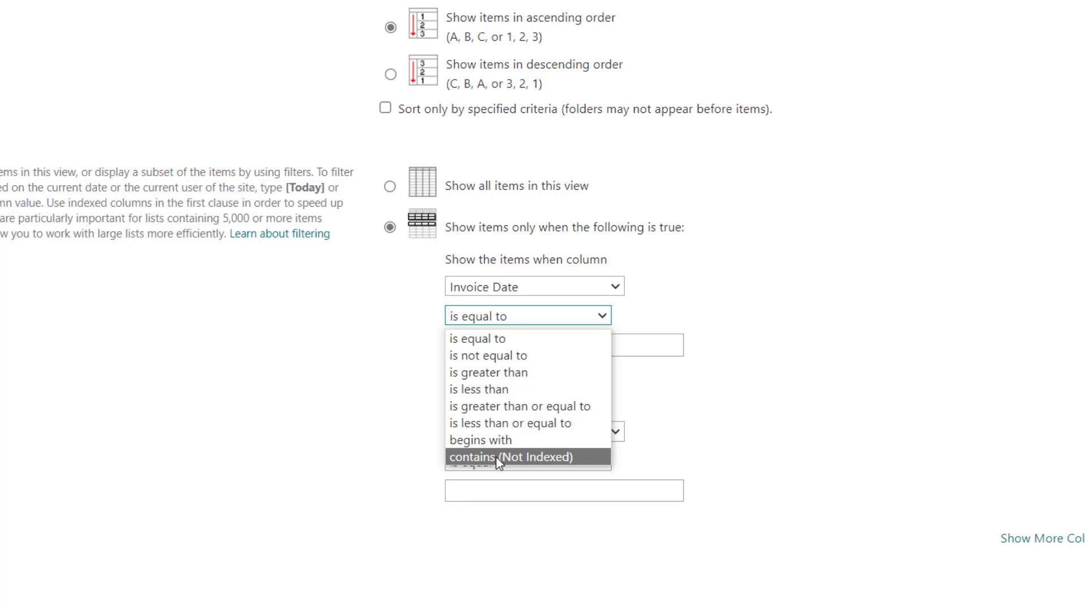
pyautogui.click(514, 374)
pyautogui.click(508, 346)
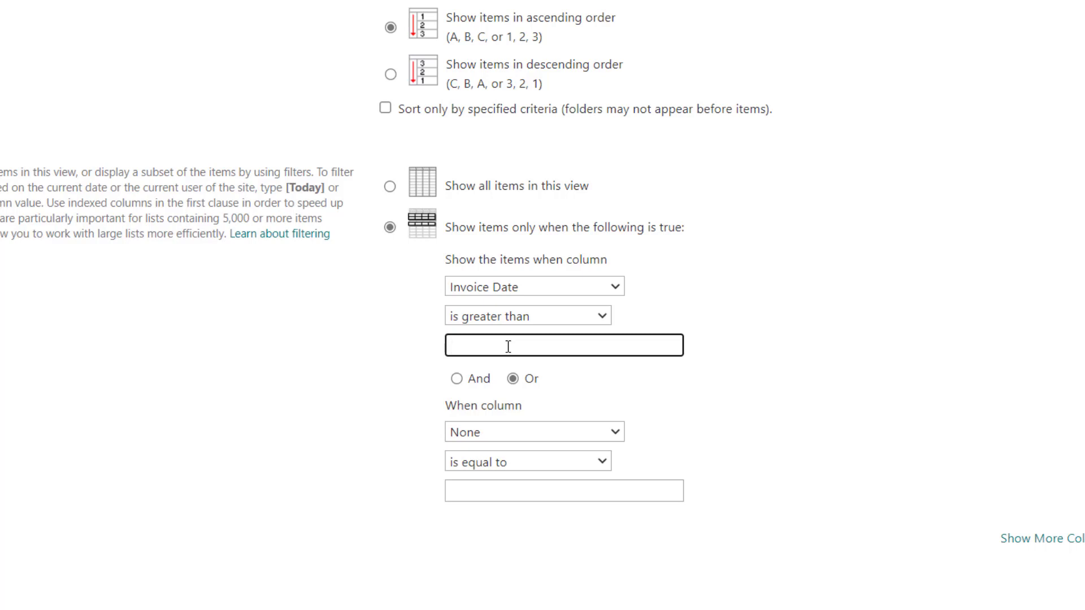
pyautogui.write('[Today]')
pyautogui.scroll(-8, 514, 346)
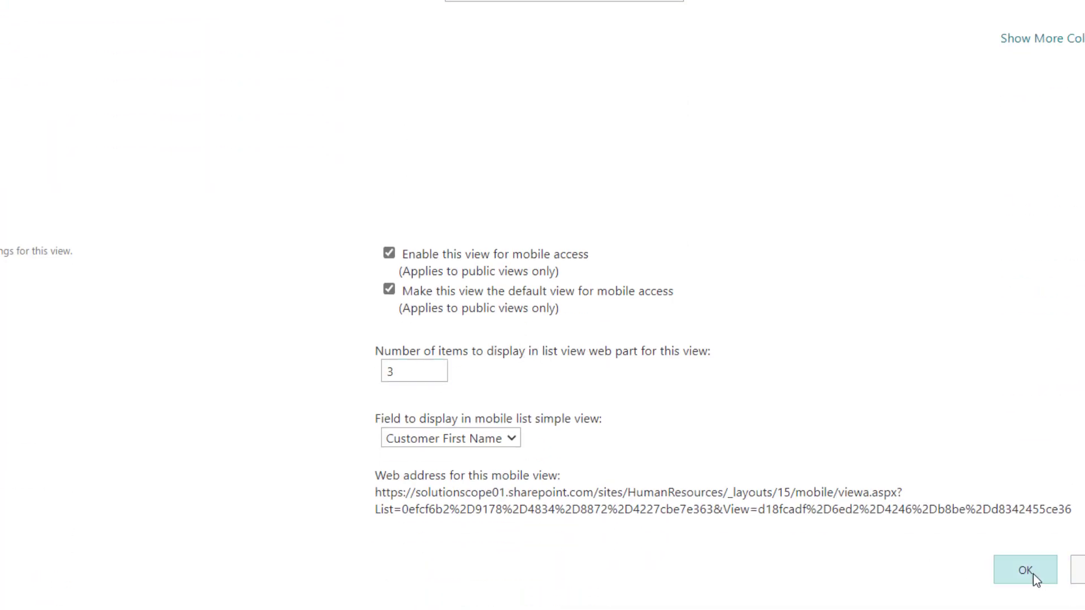
pyautogui.click(1025, 570)
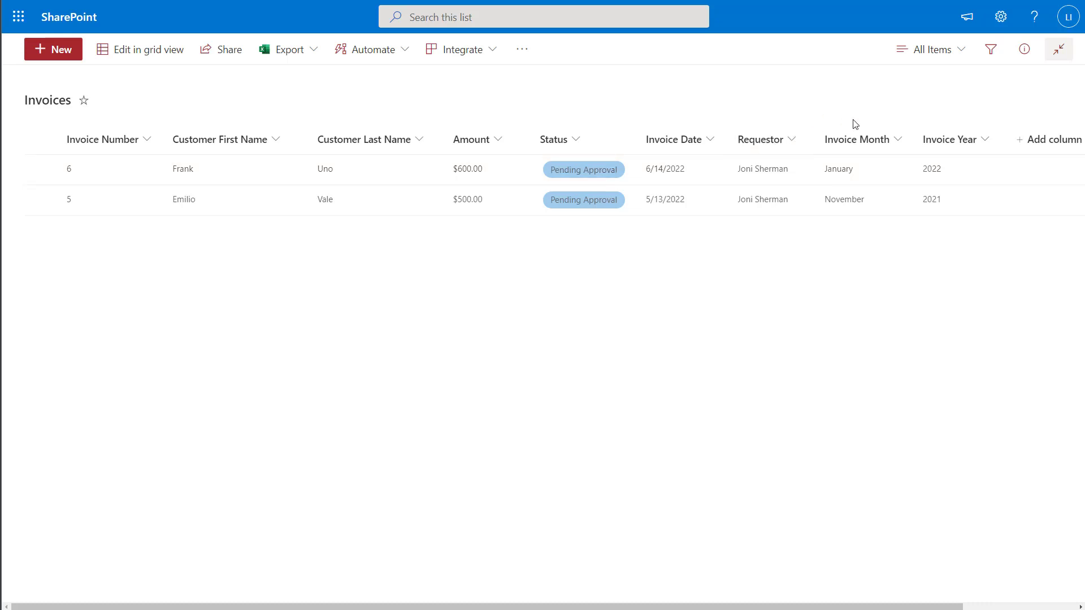
# Reopen the All Items view for editing and reset the first filter condition's column to None.
pyautogui.click(962, 52)
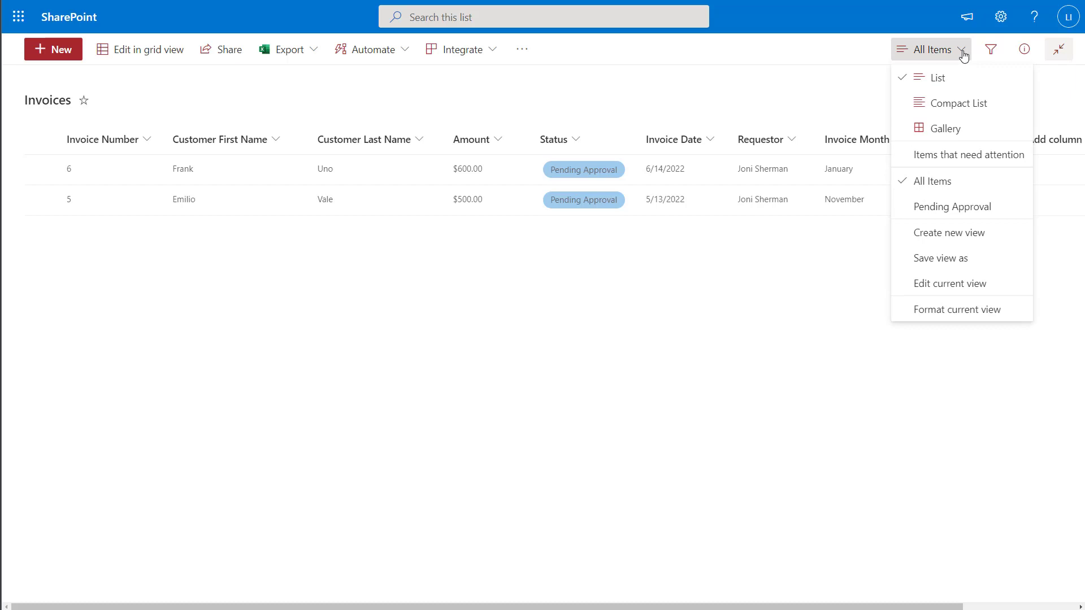
pyautogui.click(961, 292)
pyautogui.scroll(-6, 910, 299)
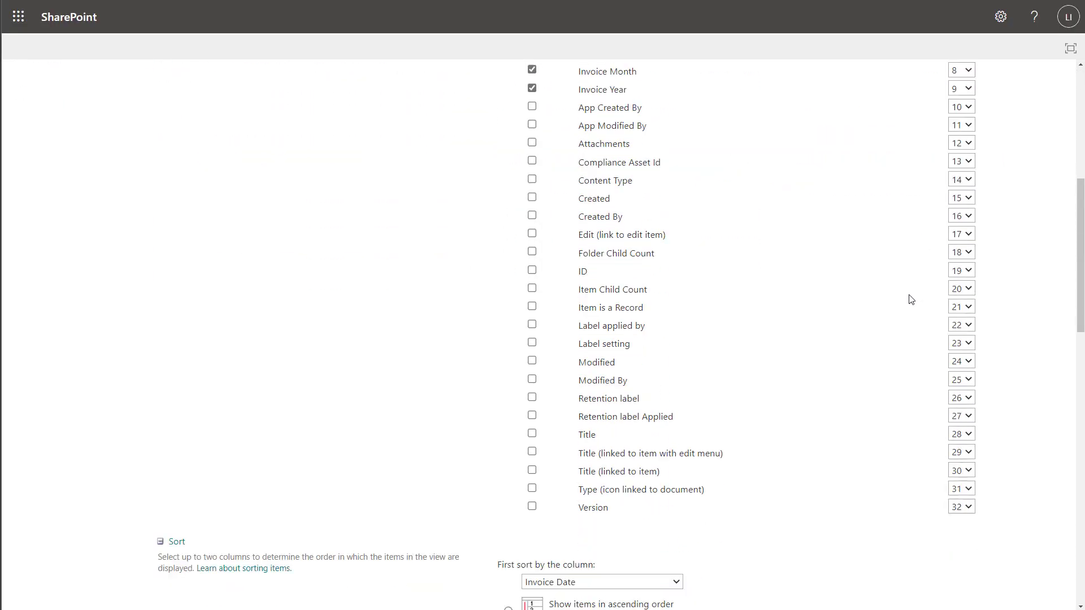
pyautogui.scroll(-8, 911, 299)
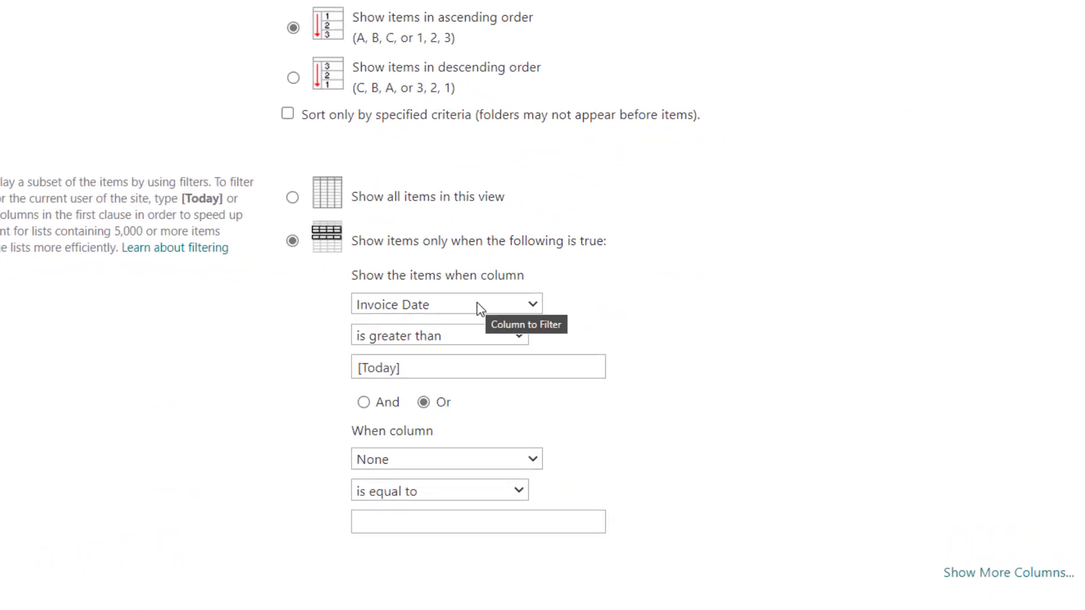
pyautogui.click(479, 308)
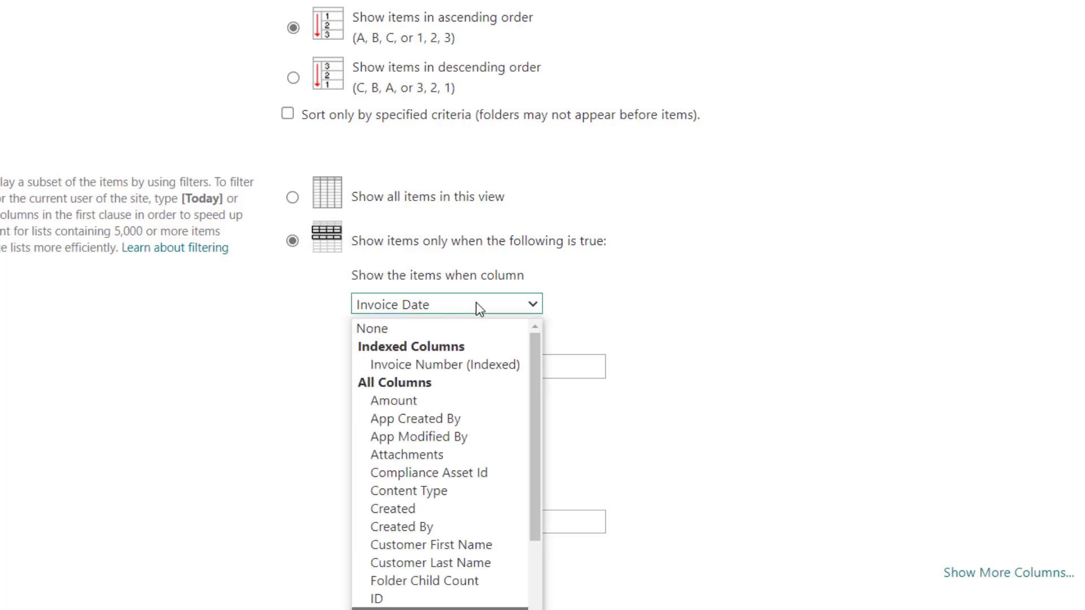
pyautogui.click(461, 334)
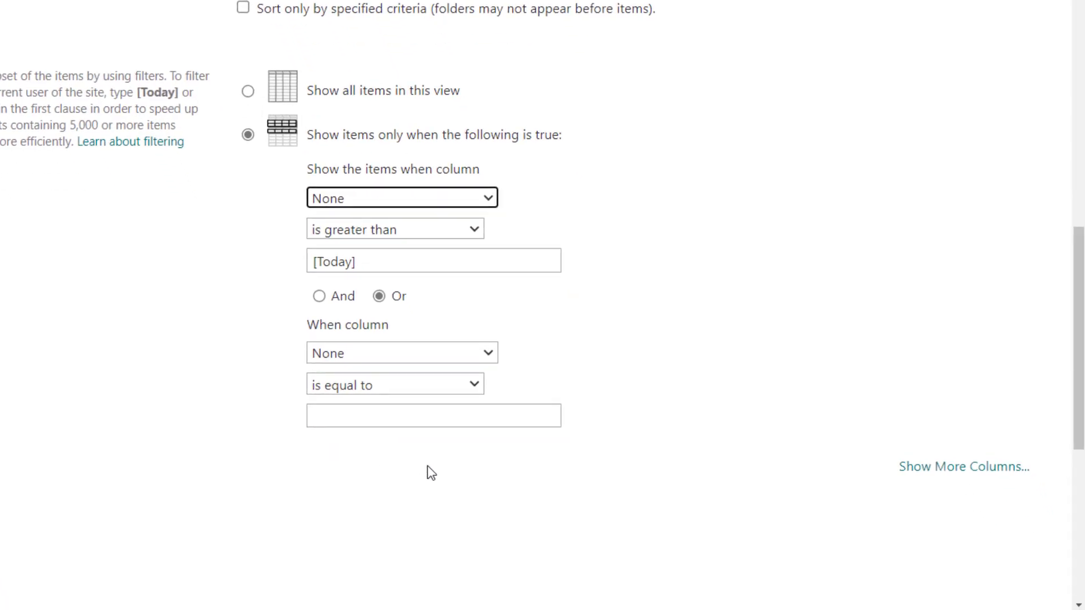
# Add two more blank condition rows to the view's filter.
pyautogui.click(909, 469)
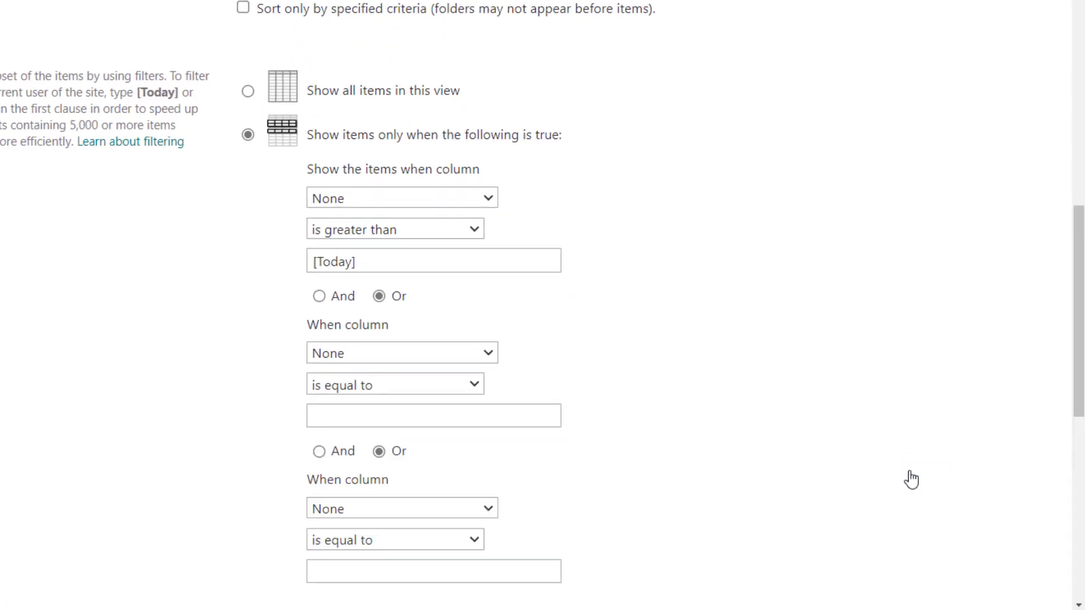
pyautogui.scroll(-2, 846, 467)
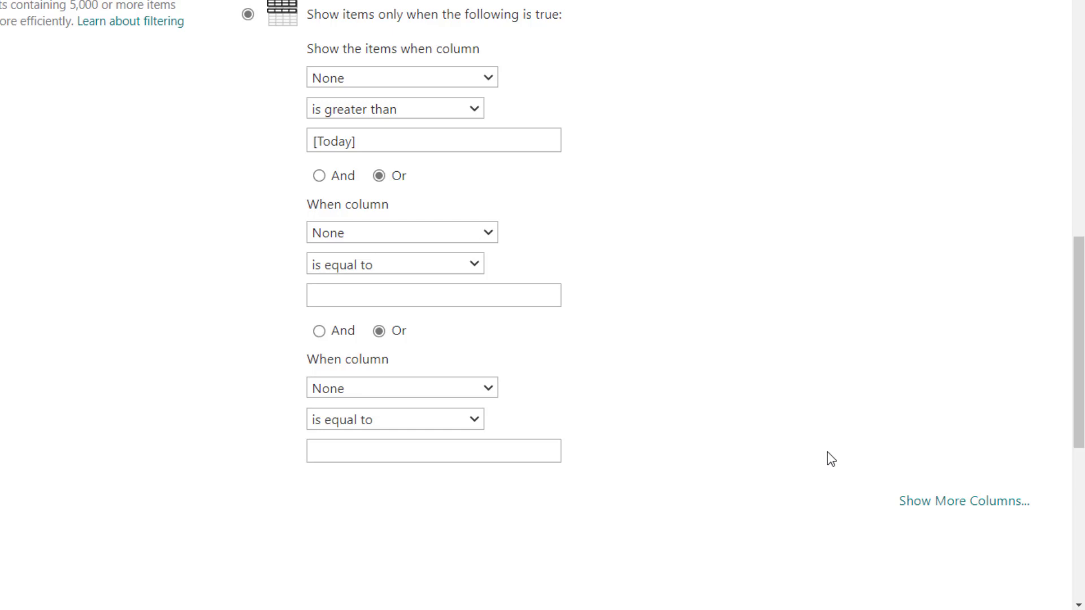
pyautogui.click(912, 503)
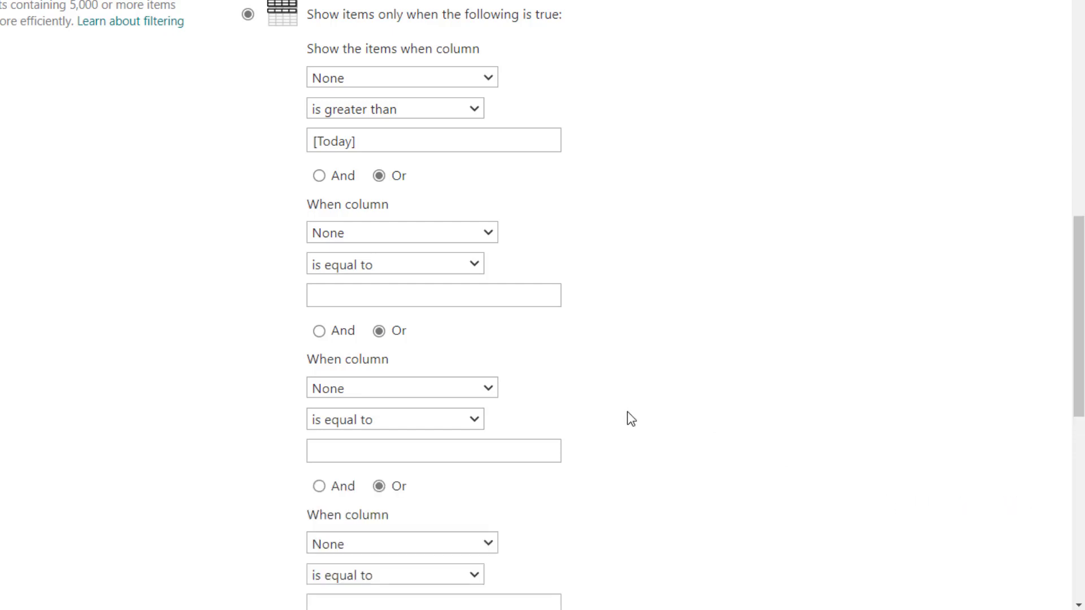
# Set the first filter condition to Customer First Name contains A, replacing the [Today] value.
pyautogui.click(392, 85)
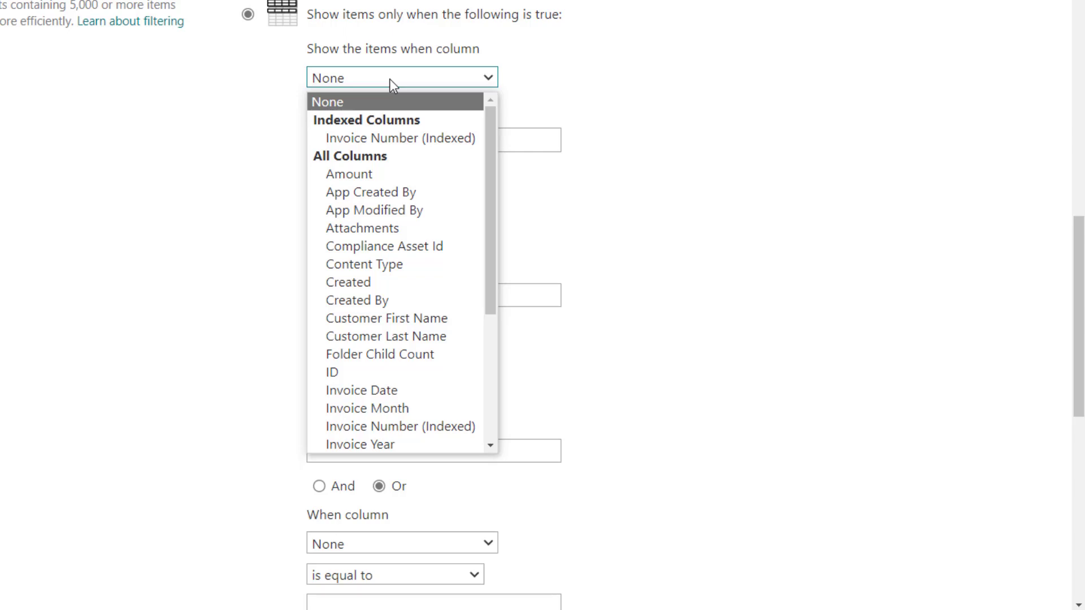
pyautogui.click(429, 323)
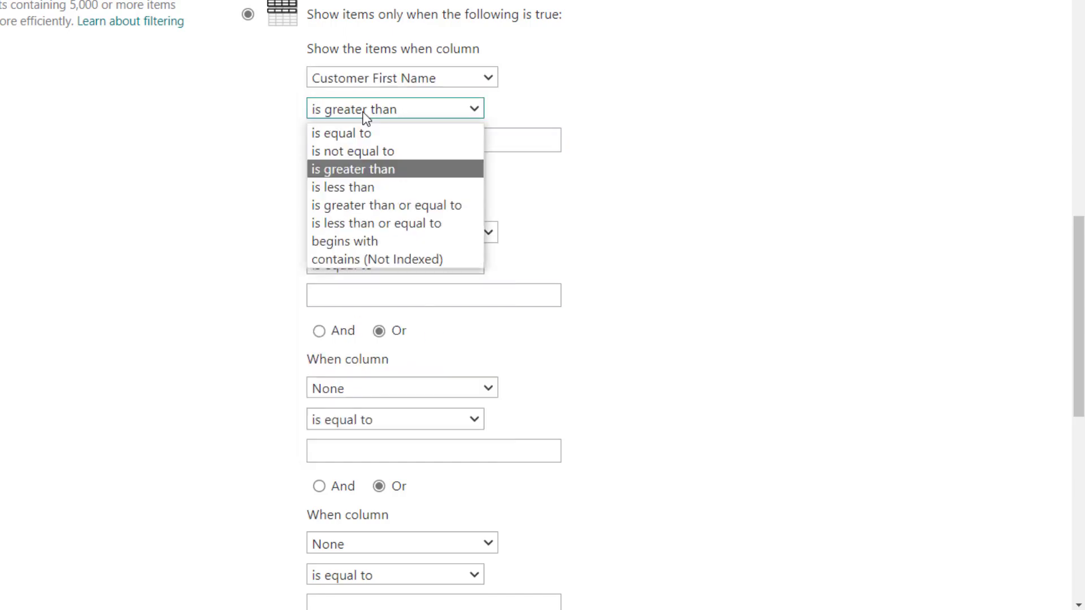
pyautogui.click(364, 258)
pyautogui.moveTo(373, 145); pyautogui.dragTo(265, 146)
pyautogui.press('BackSpace')
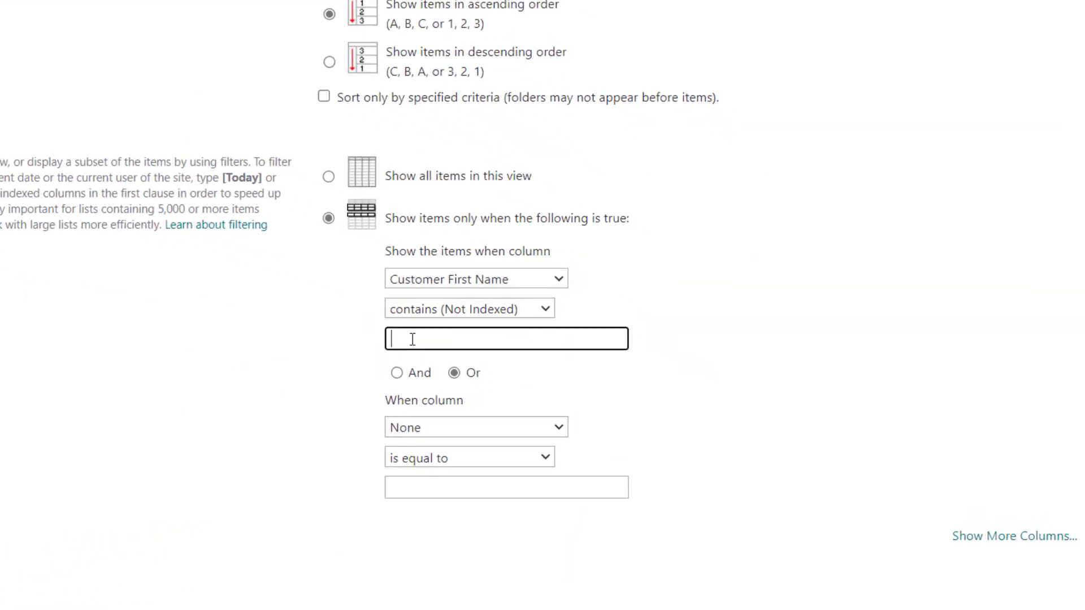
pyautogui.write('A')
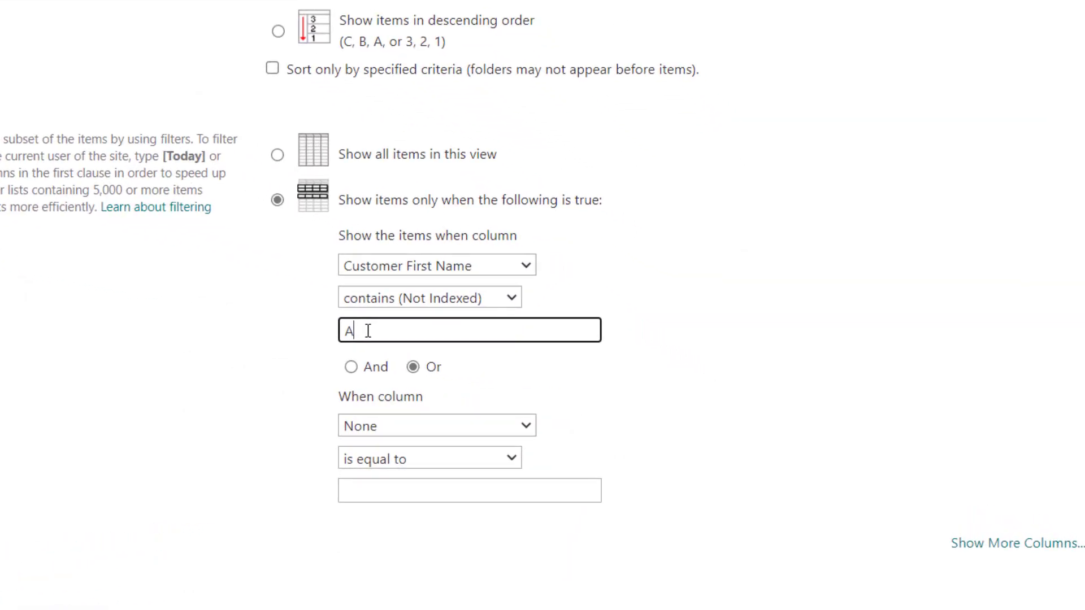
pyautogui.click(609, 304)
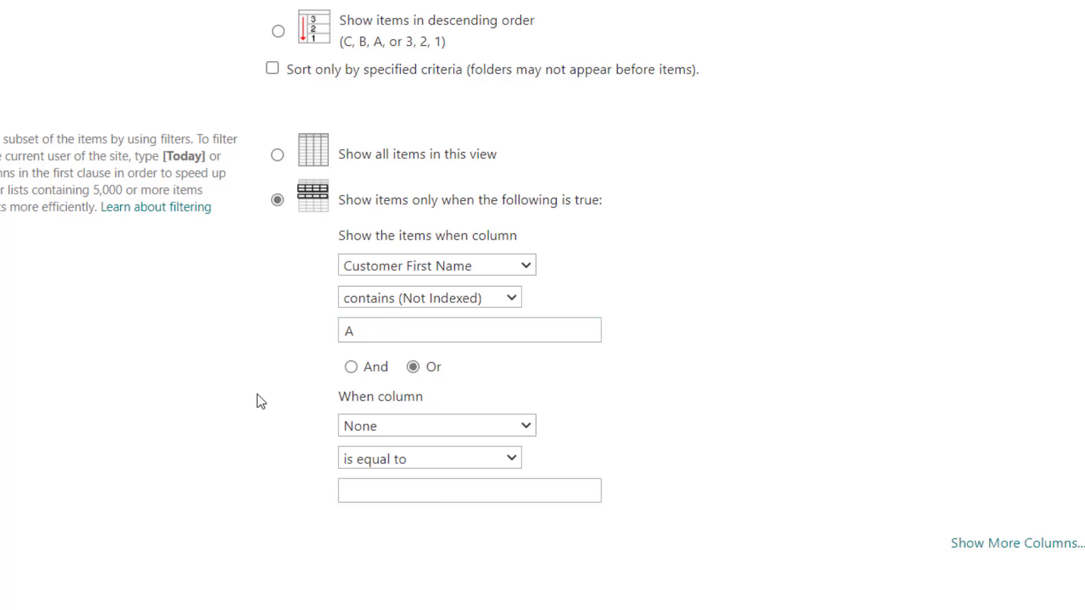
# Join the second filter condition with And and set it to Amount is less than 400.
pyautogui.click(351, 367)
pyautogui.click(450, 426)
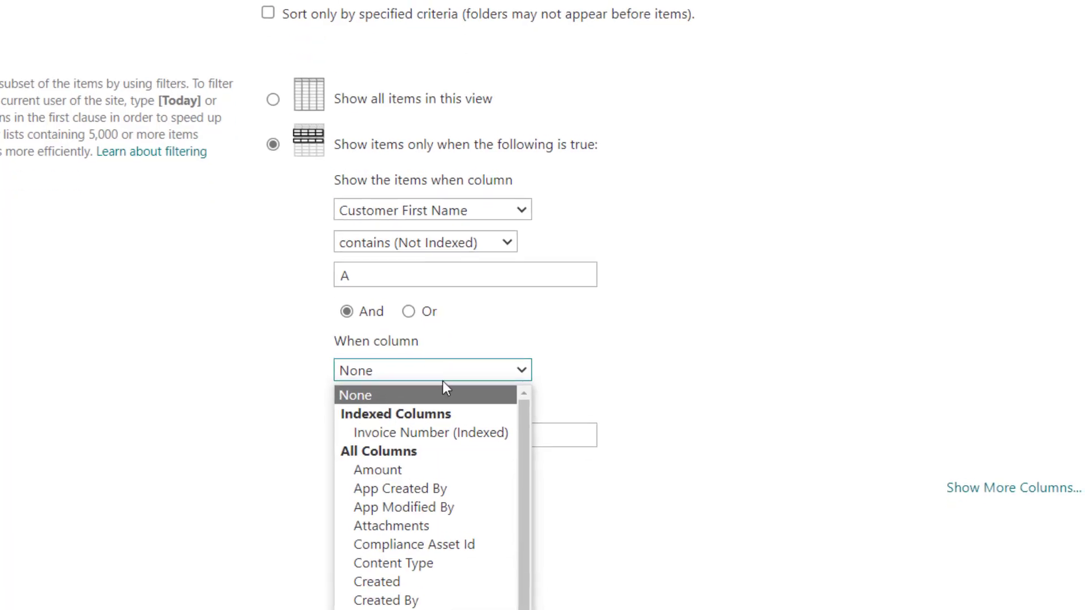
pyautogui.click(421, 524)
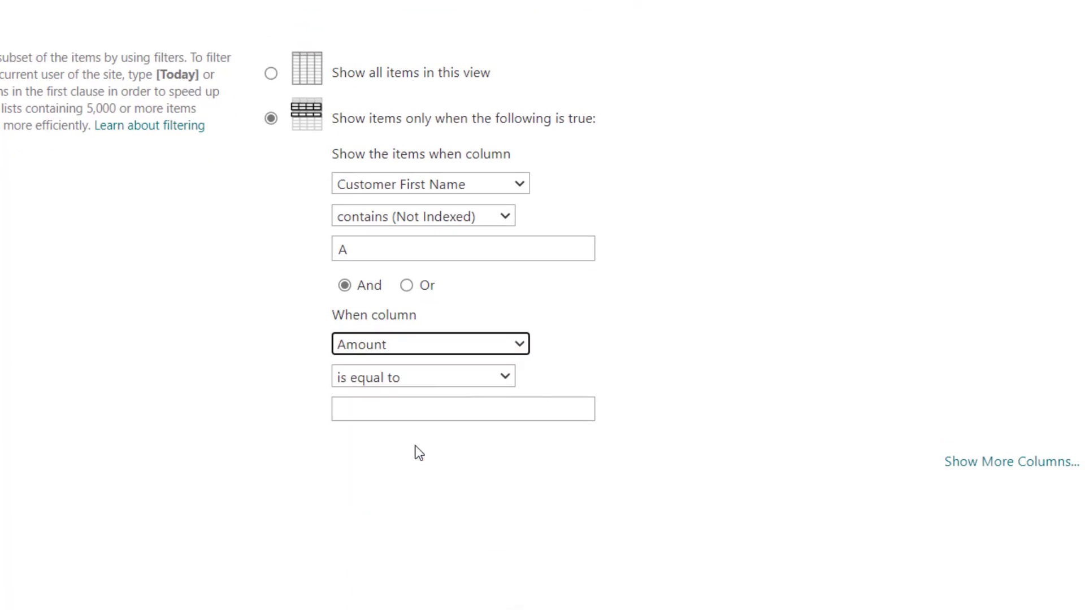
pyautogui.click(435, 378)
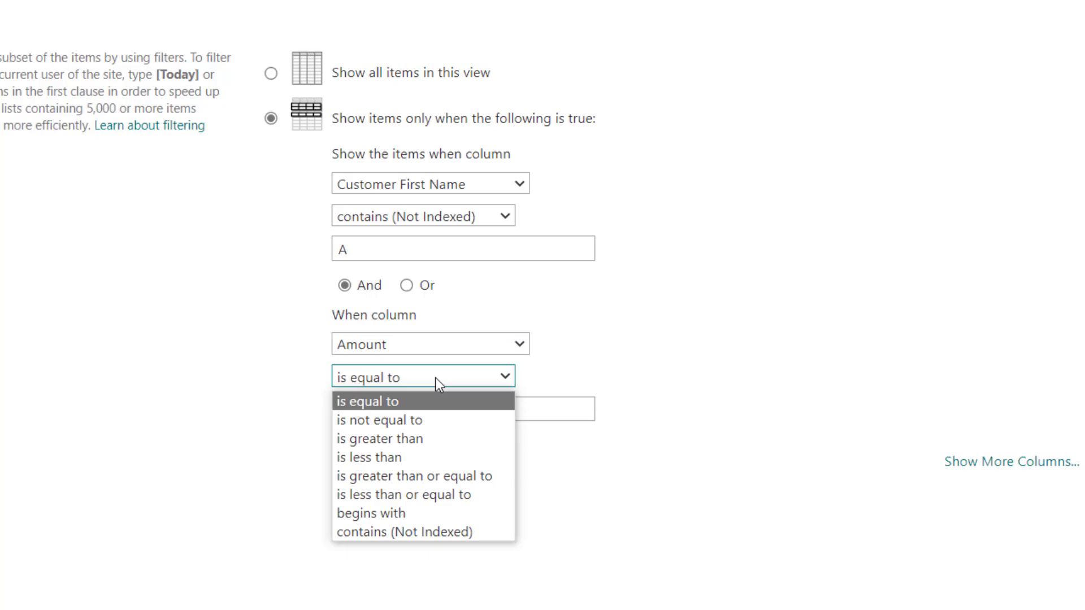
pyautogui.click(406, 459)
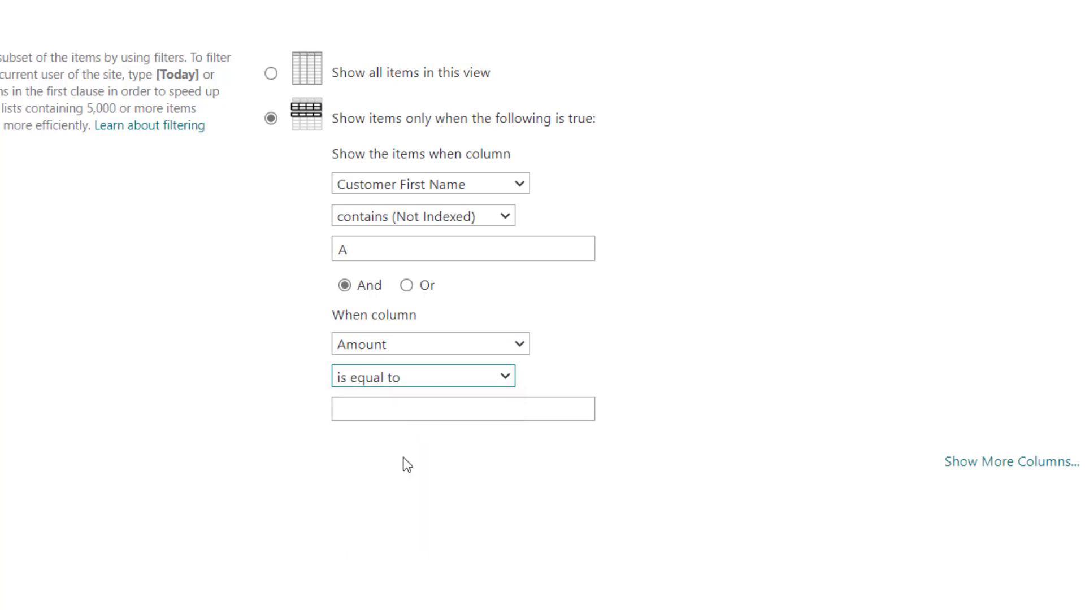
pyautogui.click(397, 407)
pyautogui.write('400')
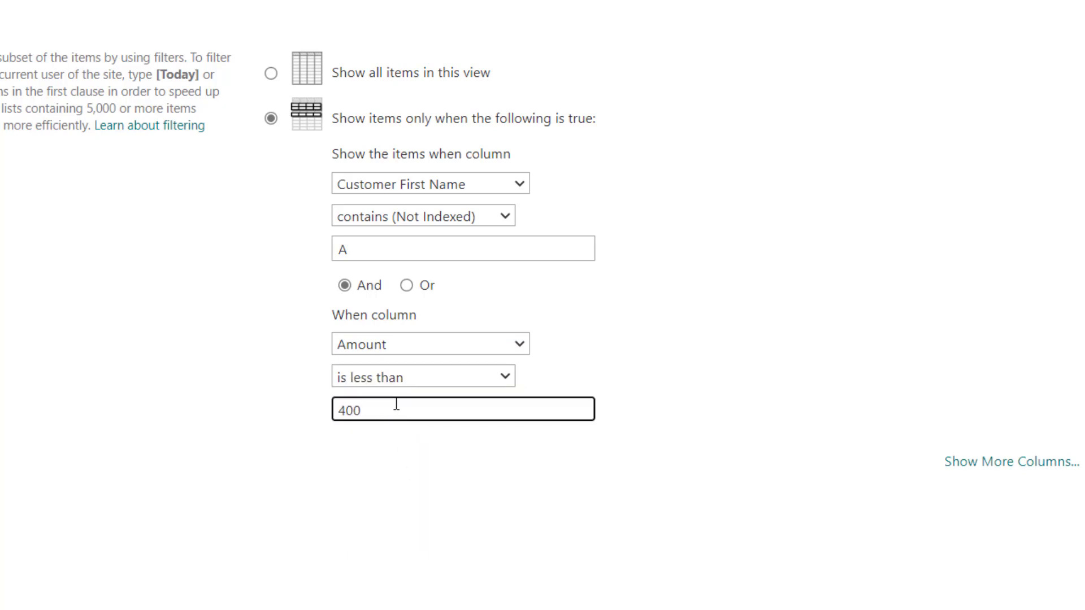
pyautogui.click(642, 415)
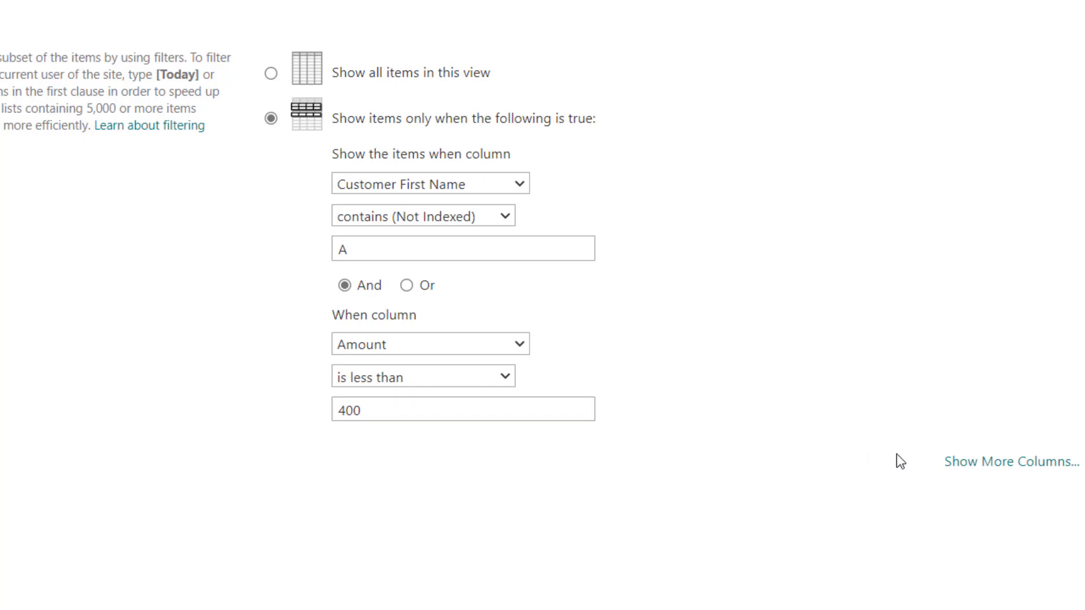
# Add a third filter condition joined with And, and set it to Invoice Year is equal to 2021.
pyautogui.click(962, 464)
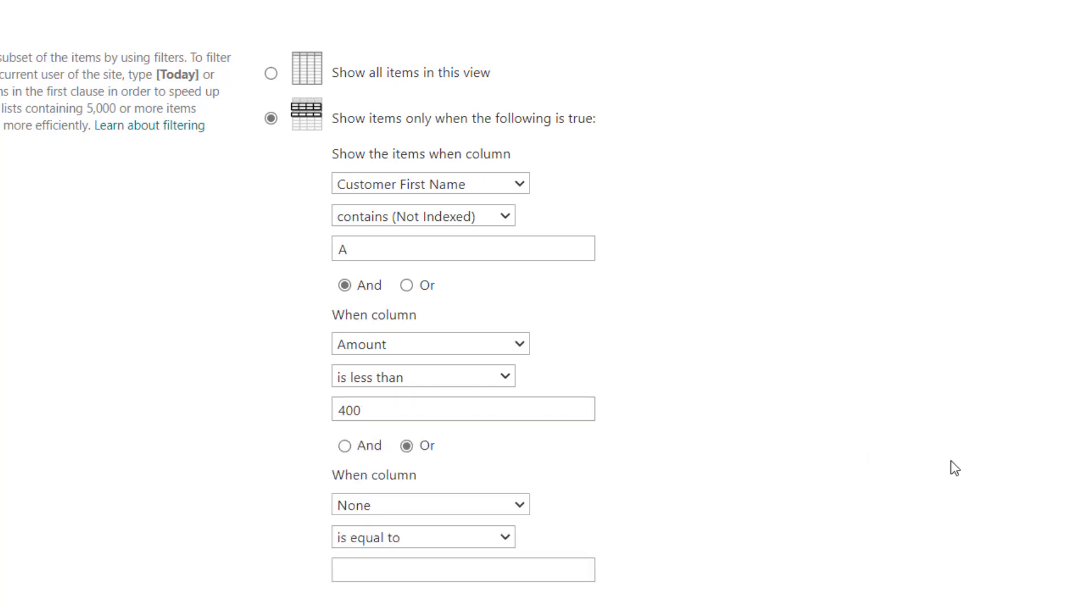
pyautogui.scroll(-4, 951, 467)
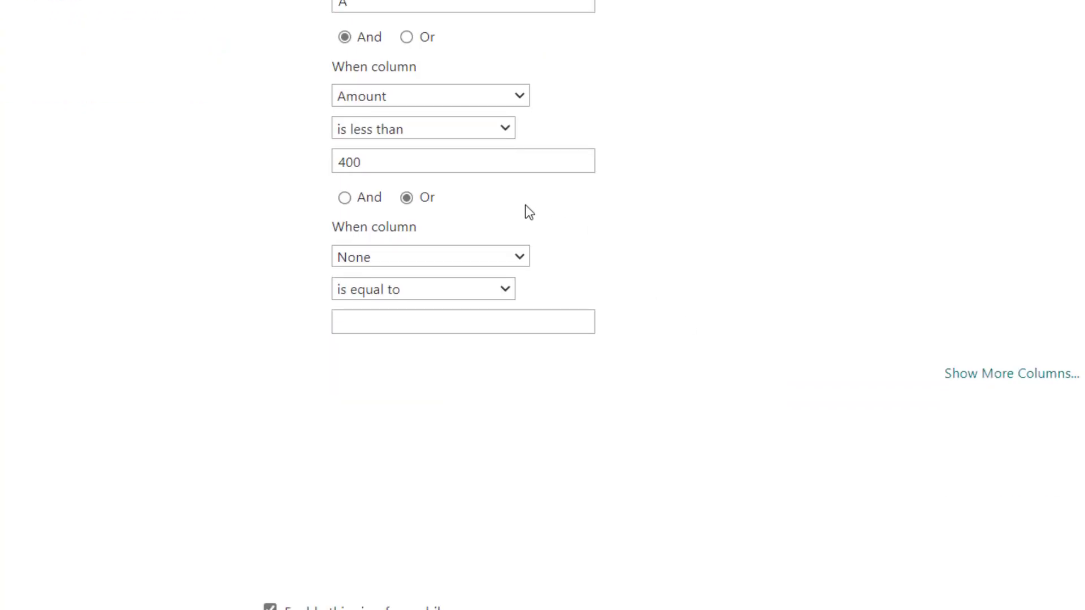
pyautogui.click(345, 198)
pyautogui.click(370, 263)
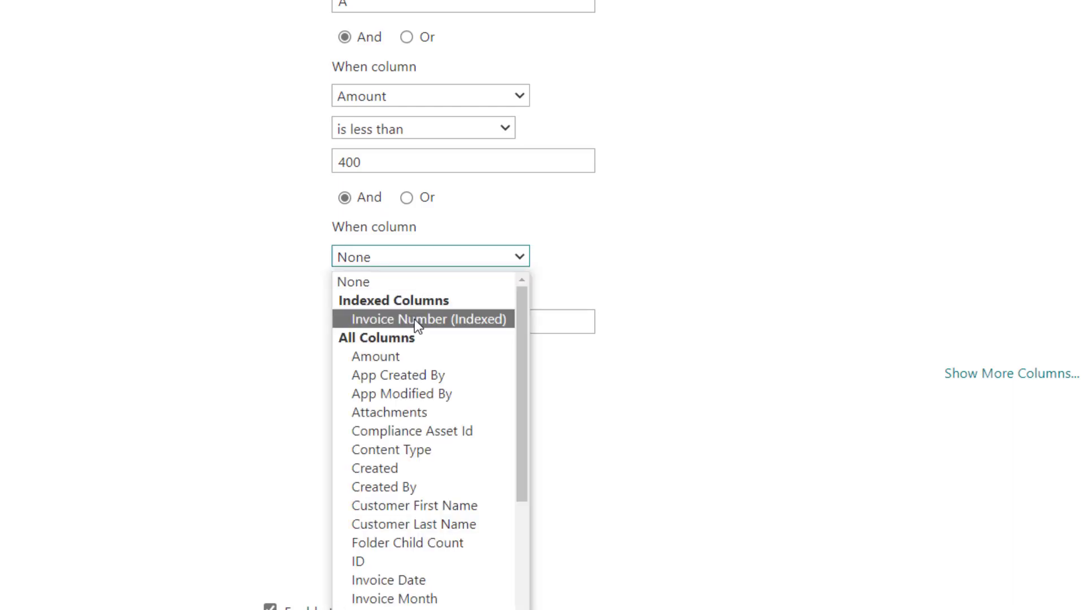
pyautogui.scroll(-2, 428, 344)
pyautogui.click(414, 523)
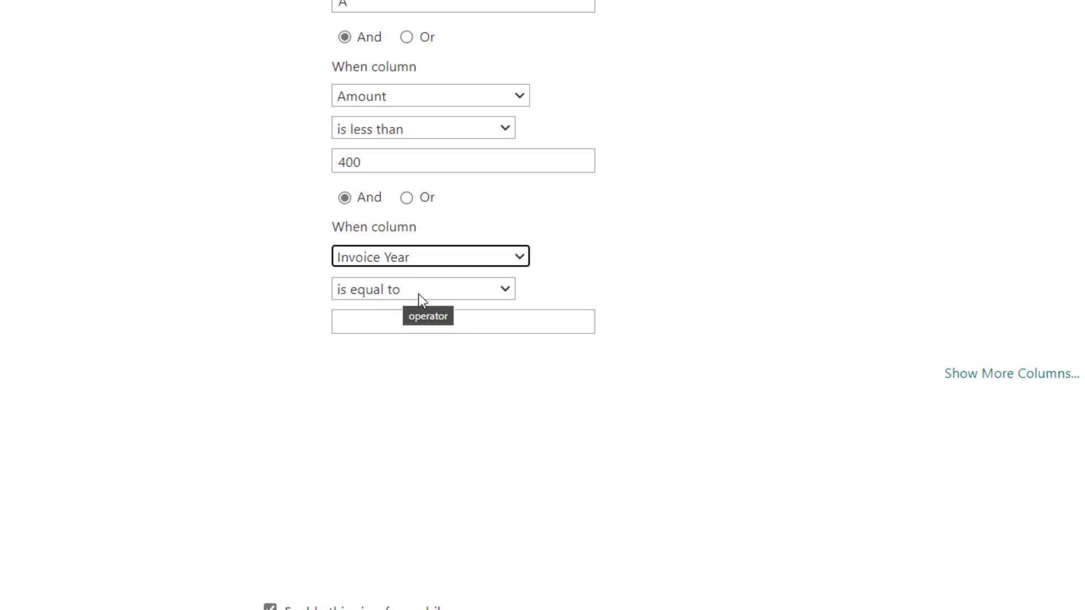
pyautogui.click(380, 322)
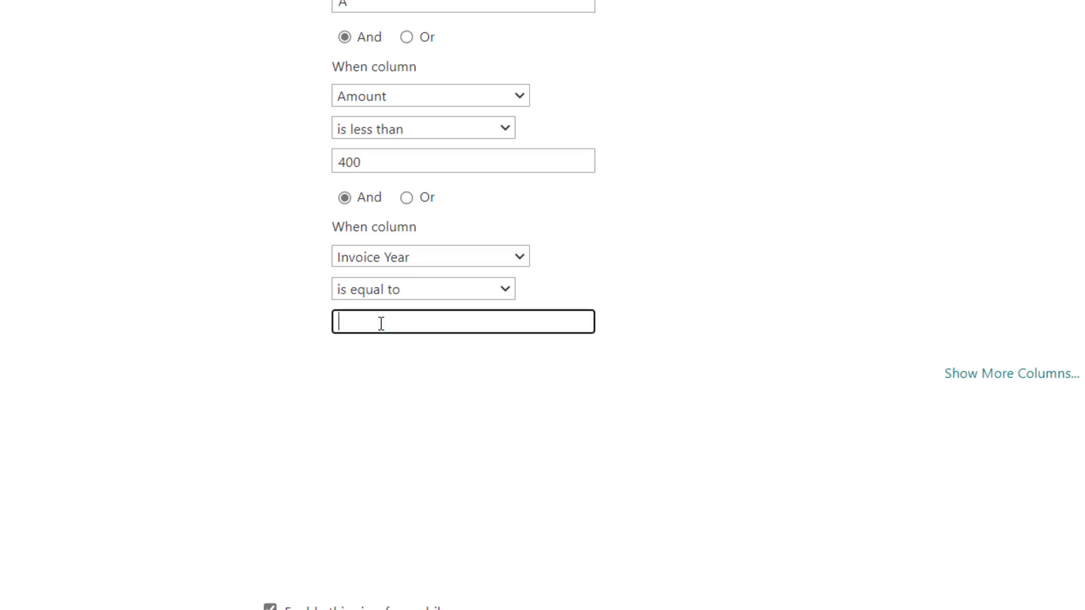
pyautogui.write('2021')
# Review the three filter conditions and save the All Items view.
pyautogui.scroll(2, 388, 356)
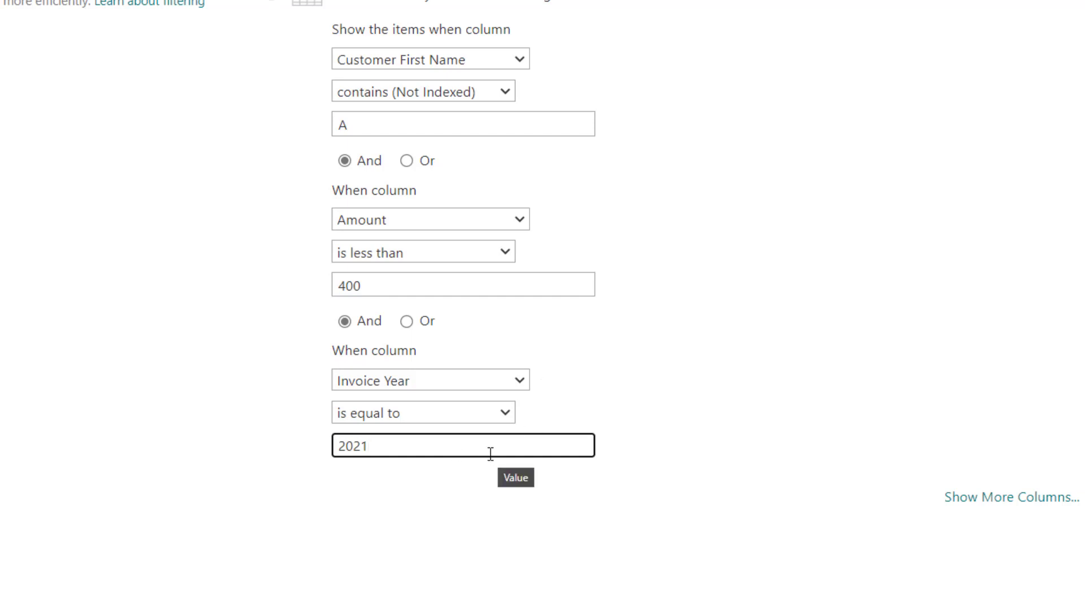
pyautogui.scroll(-5, 623, 442)
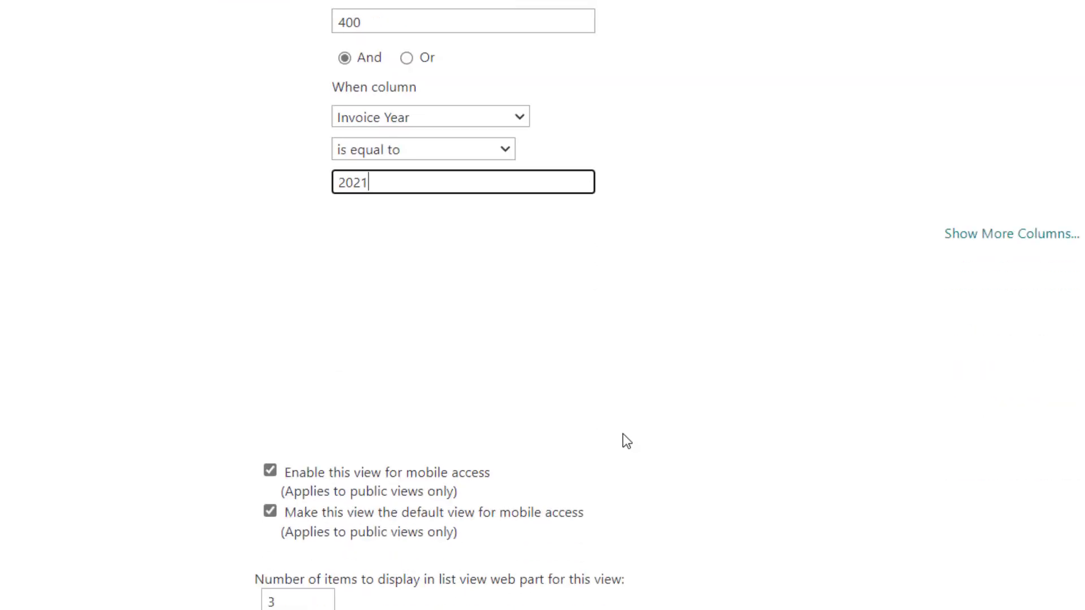
pyautogui.scroll(-3, 623, 434)
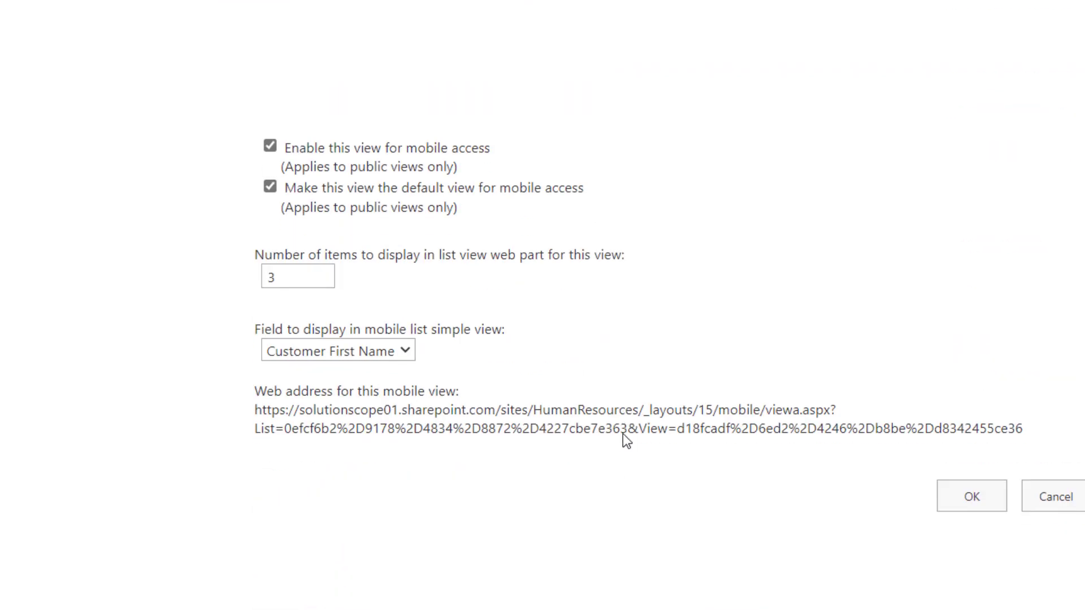
pyautogui.click(962, 500)
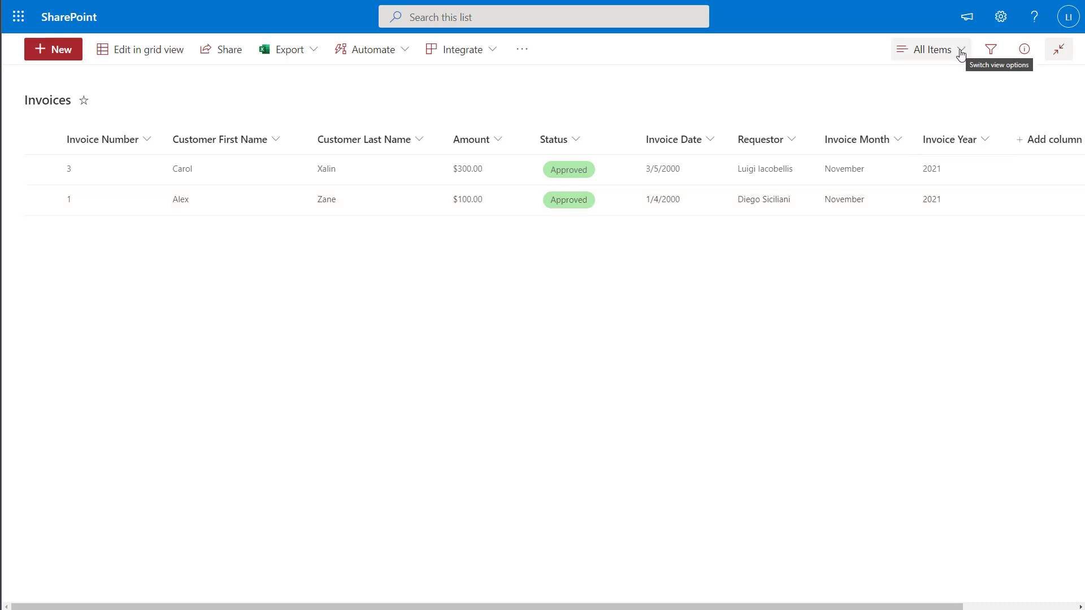
# Reopen the All Items view for editing and reset the columns of all three filter conditions to None.
pyautogui.click(960, 52)
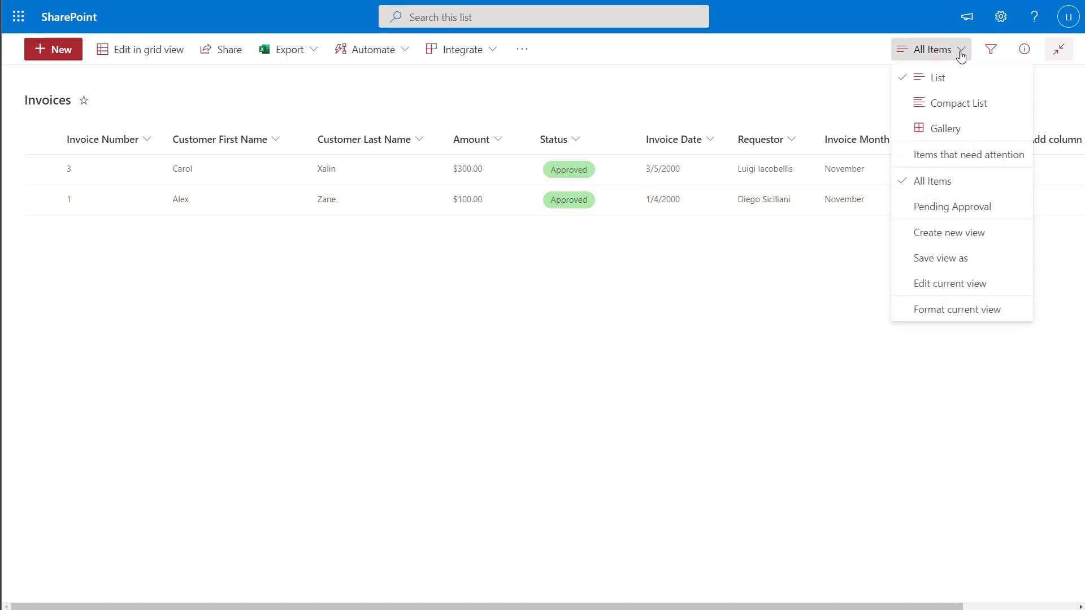
pyautogui.click(960, 289)
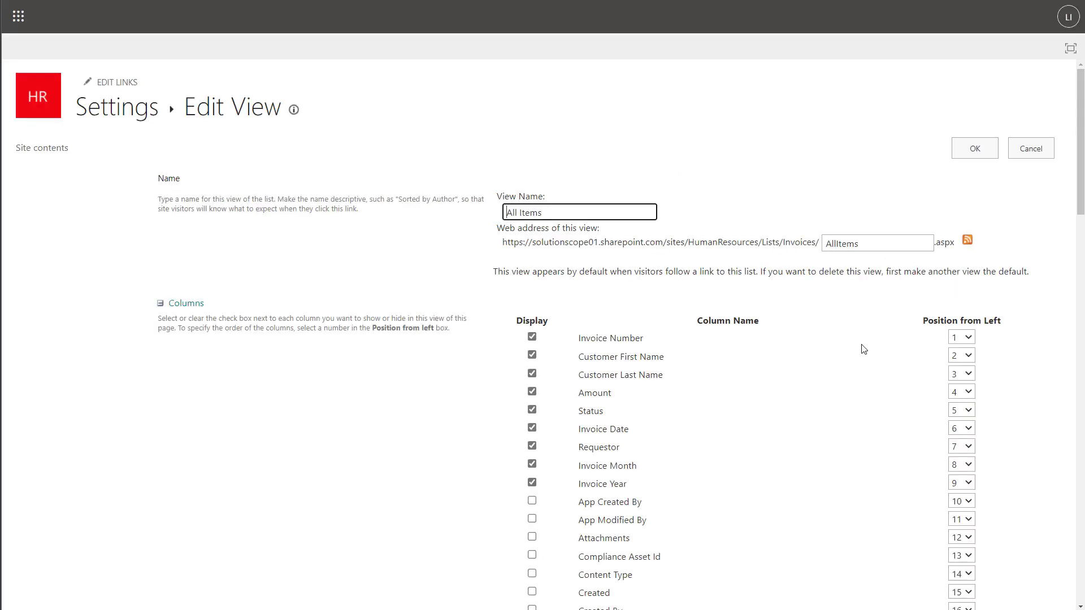
pyautogui.scroll(-13, 863, 349)
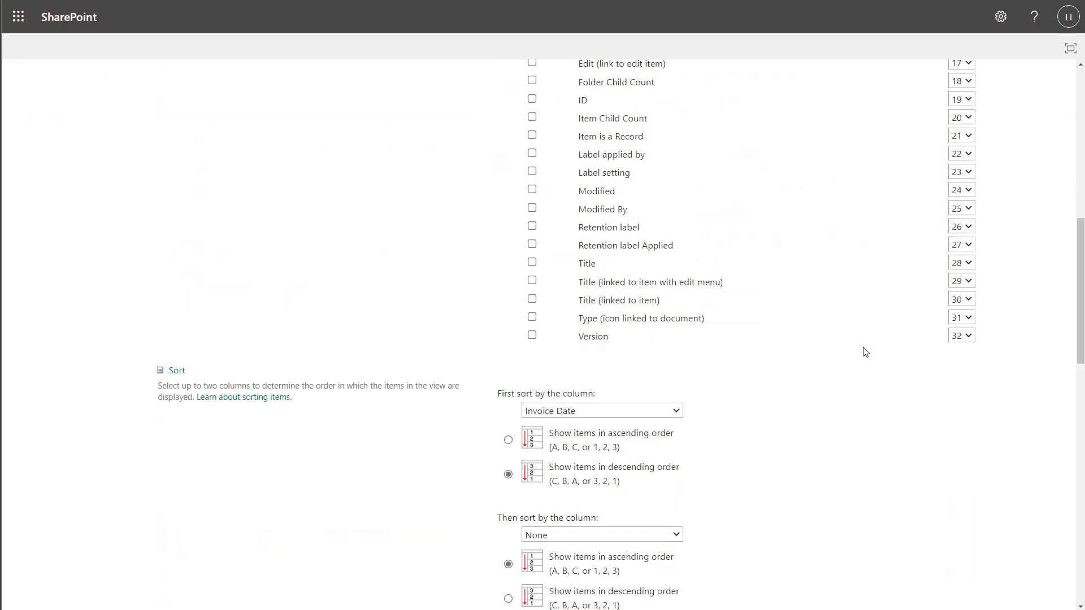
pyautogui.scroll(-6, 864, 352)
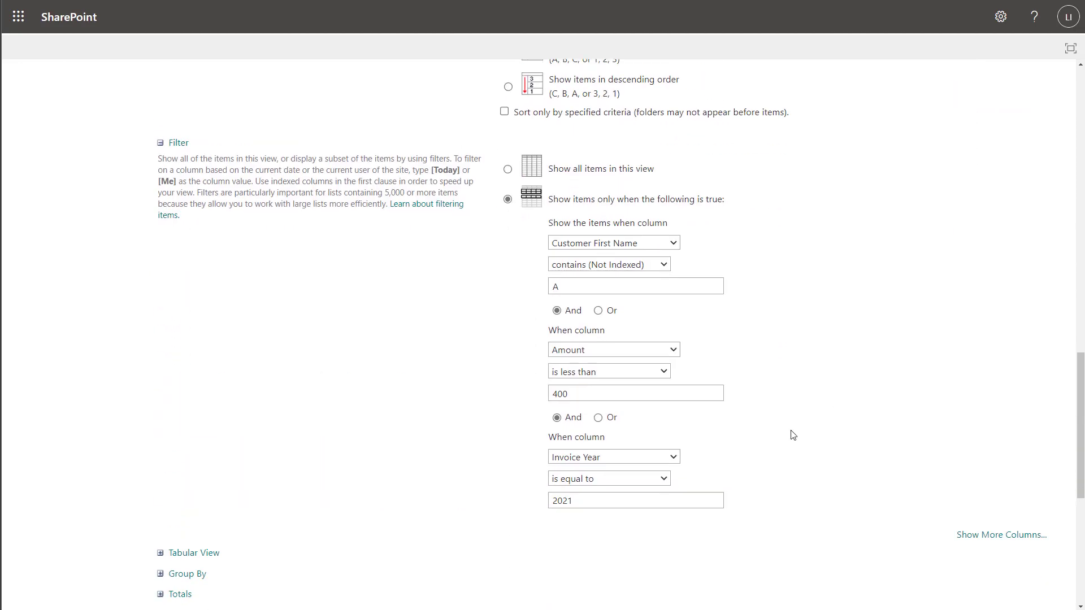
pyautogui.click(661, 458)
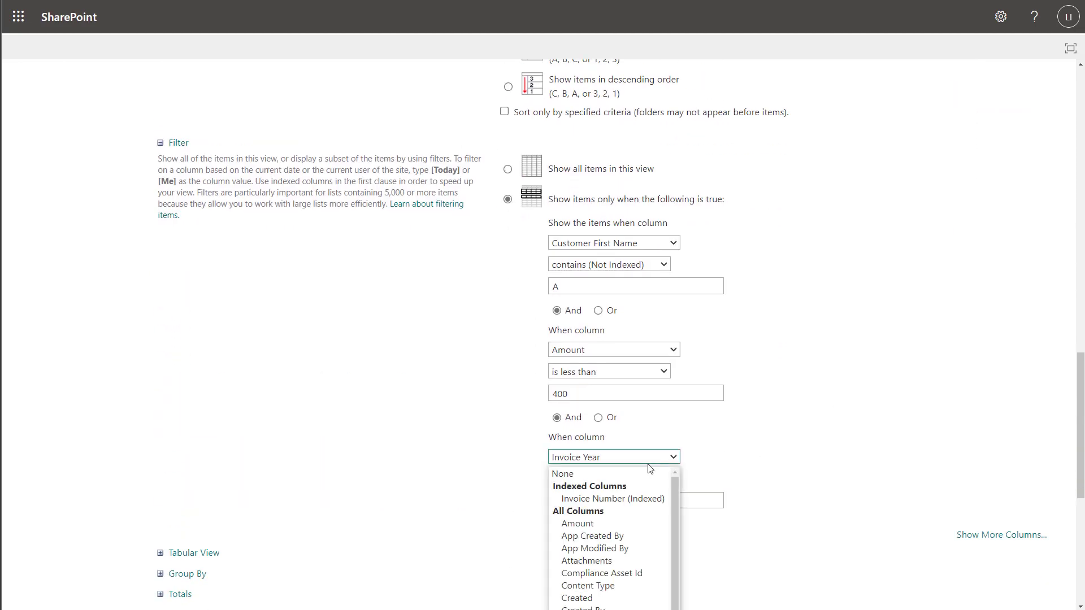
pyautogui.click(642, 478)
pyautogui.click(605, 350)
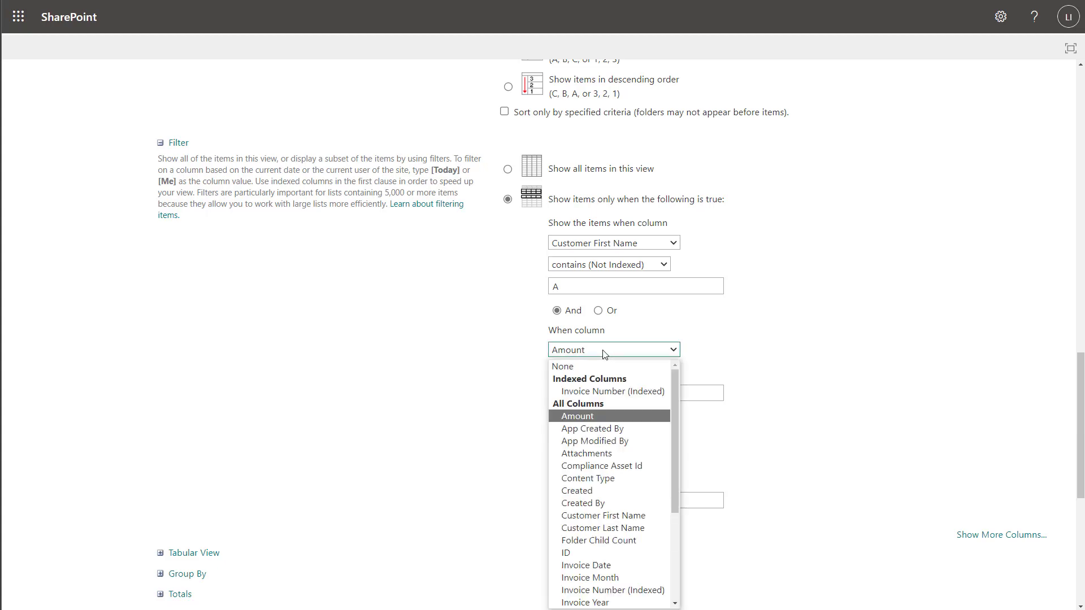
pyautogui.click(605, 351)
pyautogui.press('Home')
pyautogui.click(600, 243)
pyautogui.click(590, 260)
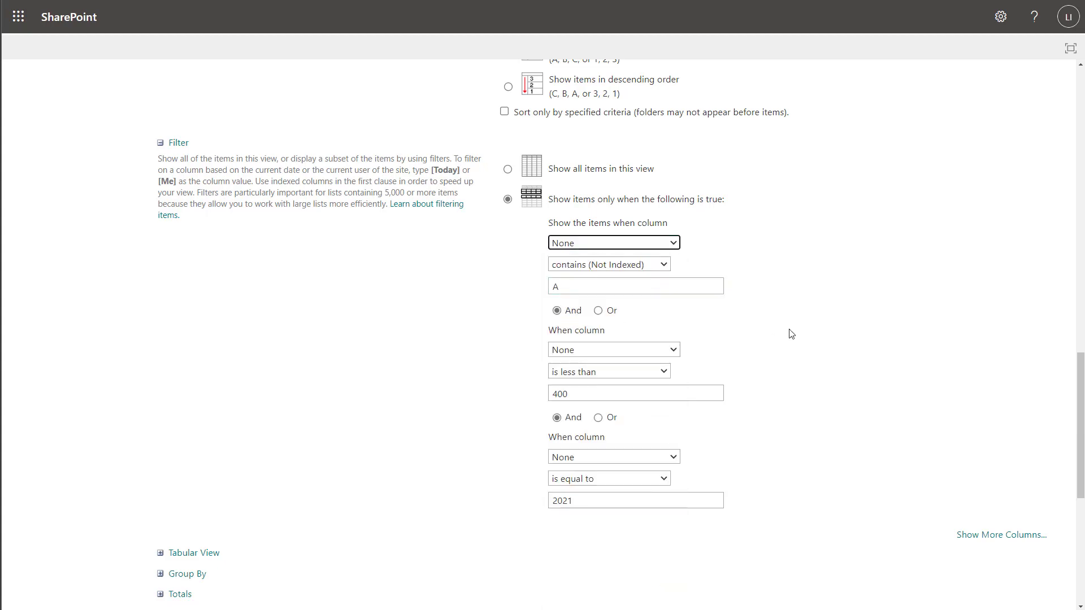
# Save the All Items view with its filter conditions cleared.
pyautogui.scroll(-1, 795, 337)
pyautogui.scroll(-4, 794, 336)
pyautogui.click(962, 534)
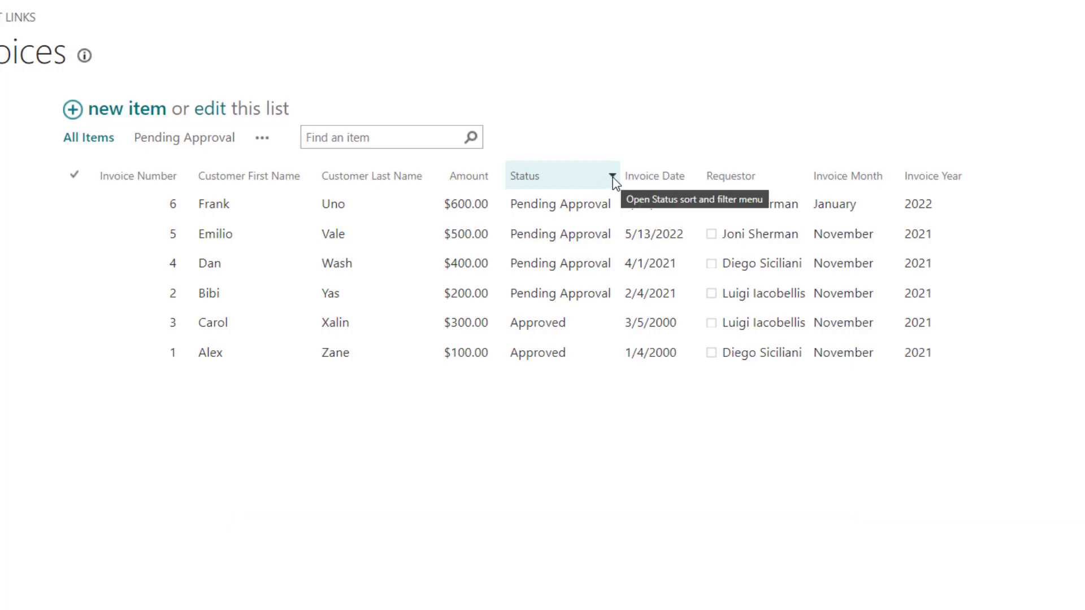
# Filter the classic Invoices list by the Status value Pending Approval.
pyautogui.click(613, 178)
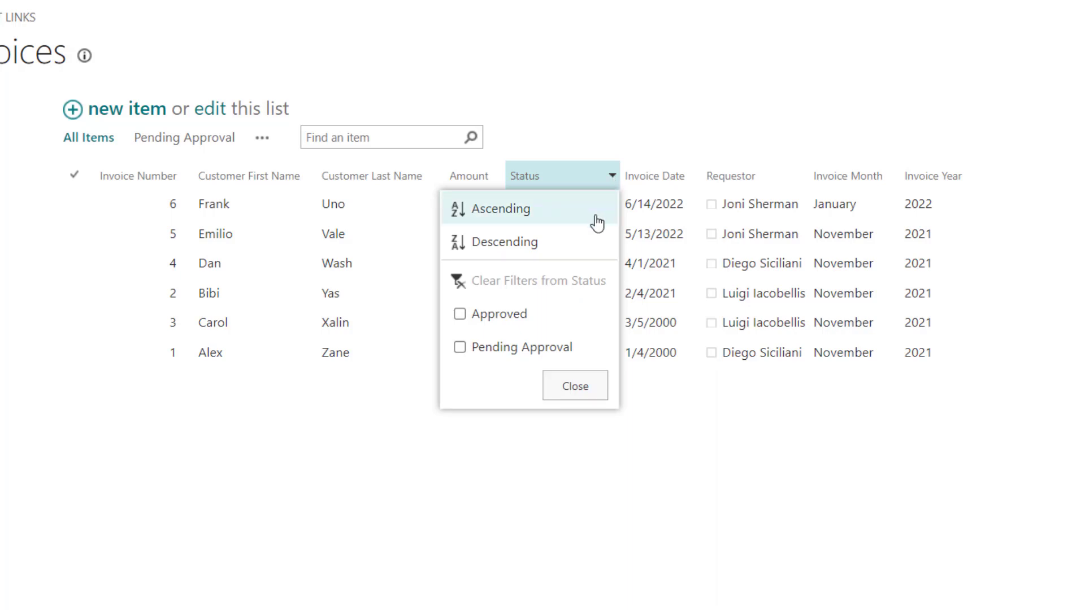
pyautogui.click(519, 354)
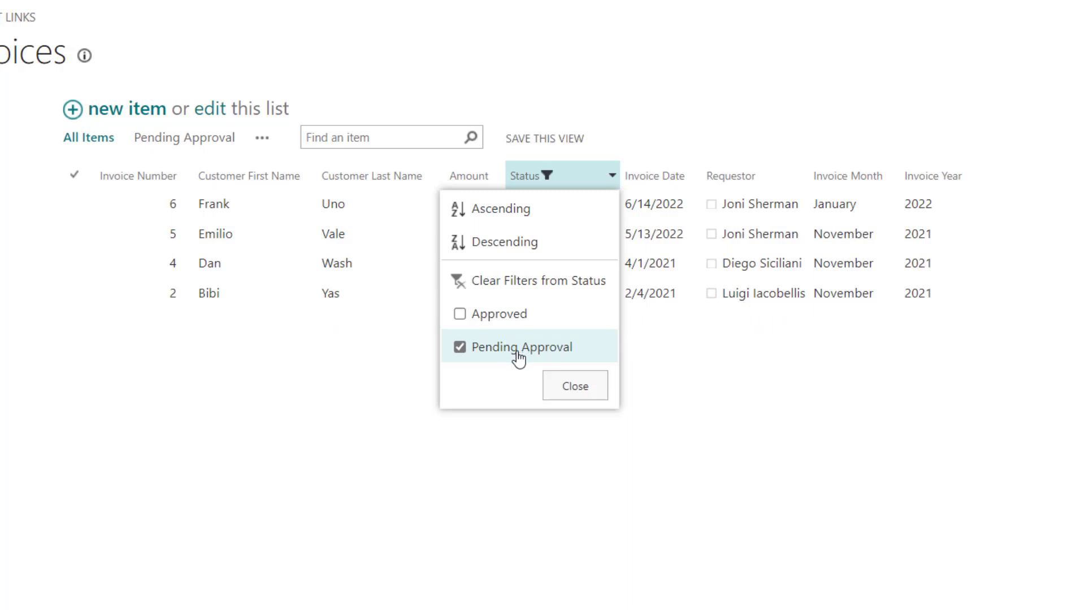
pyautogui.click(567, 389)
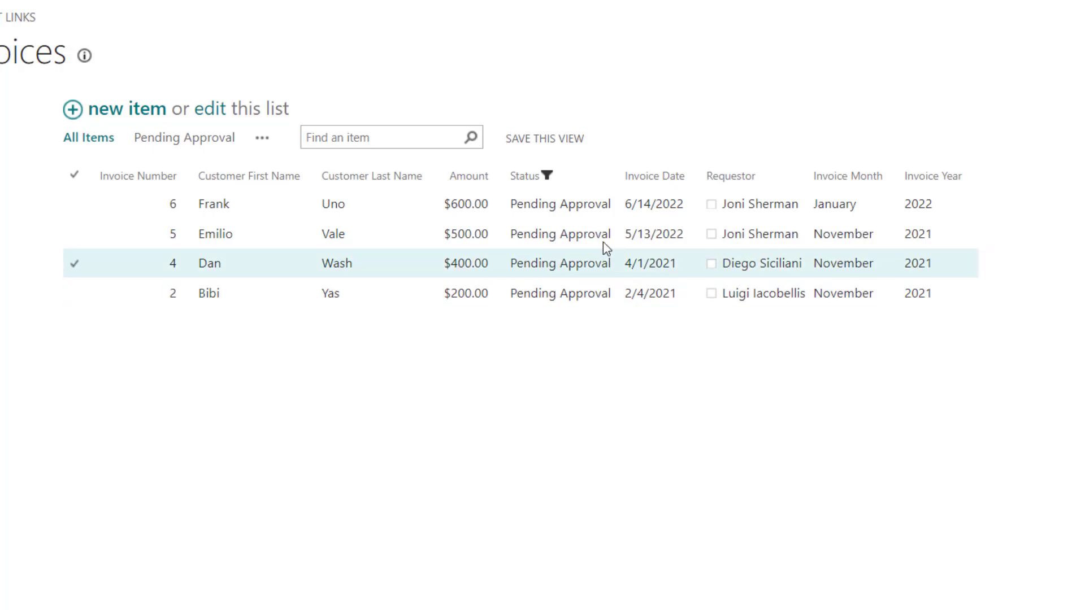
# Clear the filter from the Status column of the classic list.
pyautogui.click(613, 179)
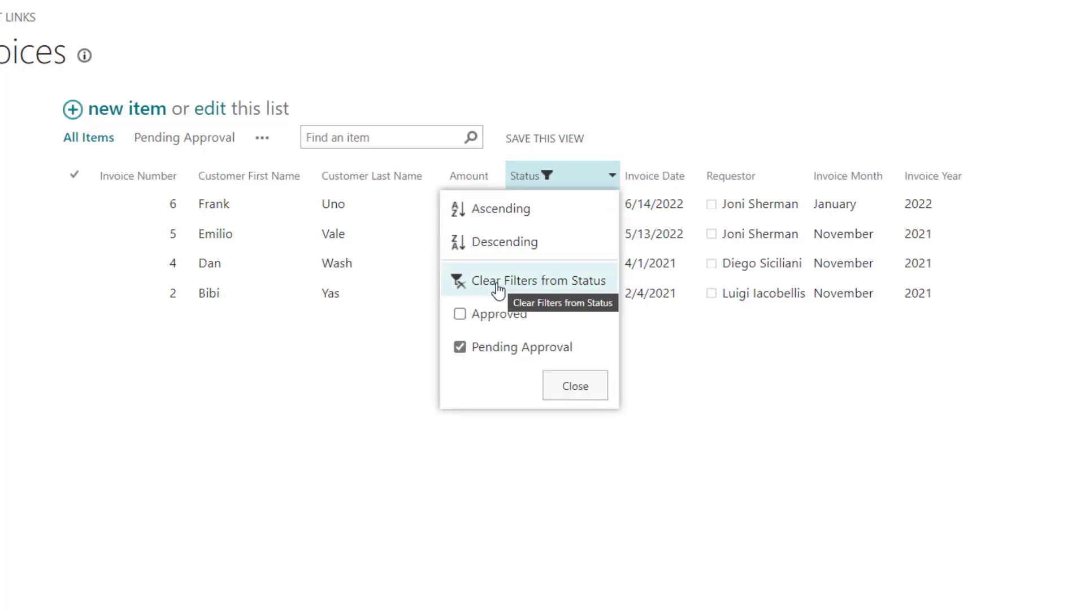
pyautogui.click(574, 286)
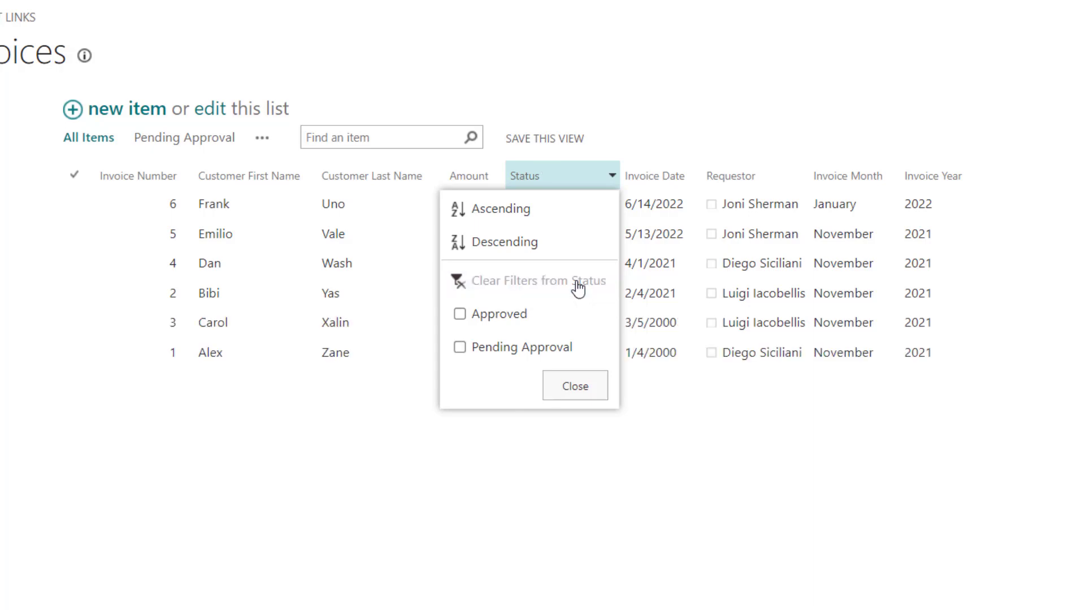
pyautogui.click(579, 381)
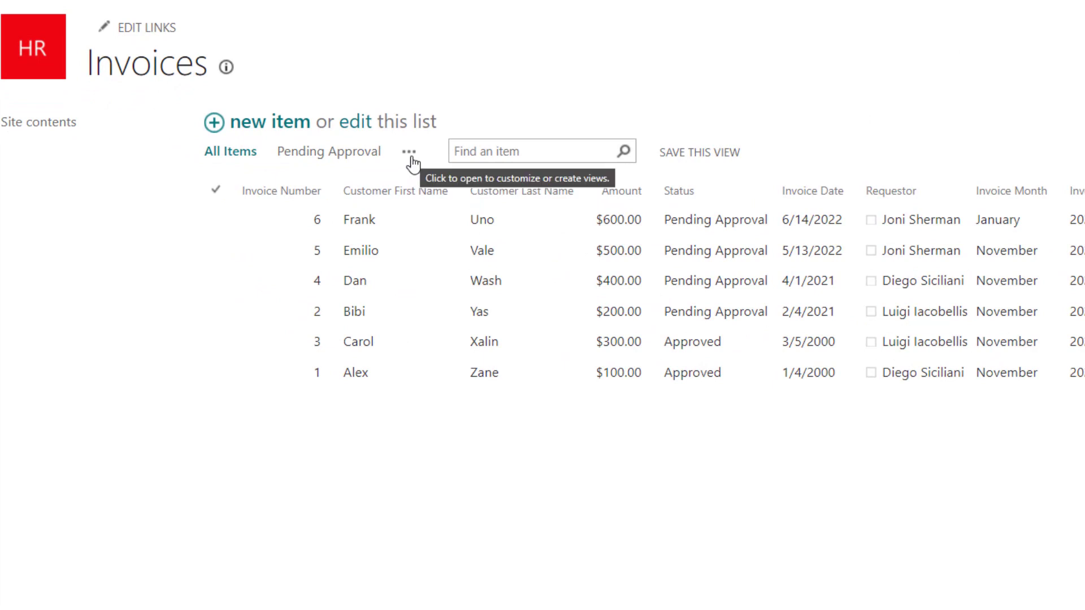
# Open the All Items view for modification from the classic list and examine its Filter settings.
pyautogui.click(411, 161)
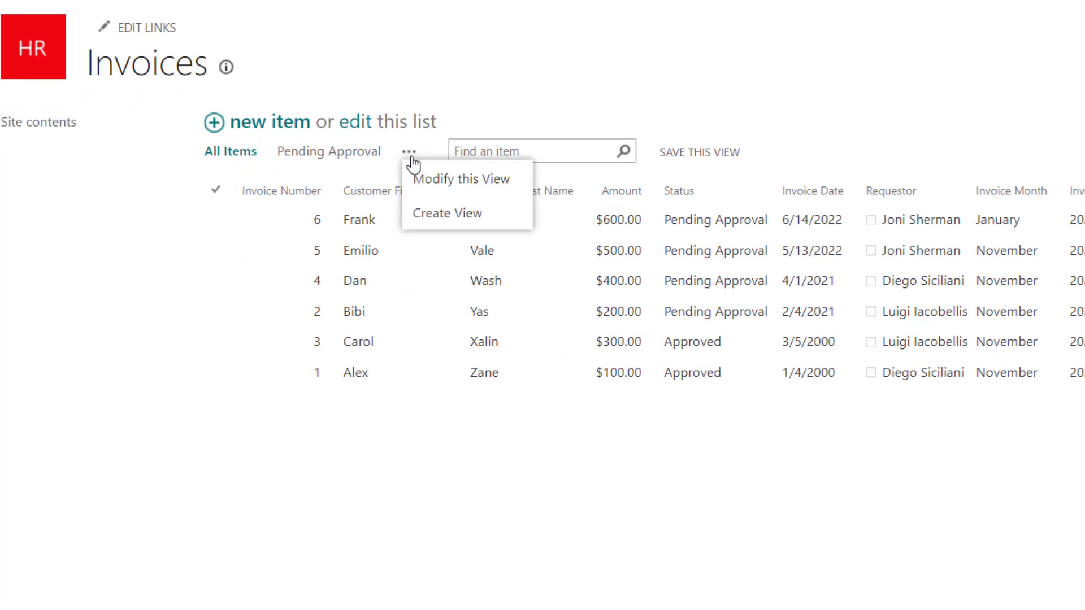
pyautogui.click(489, 189)
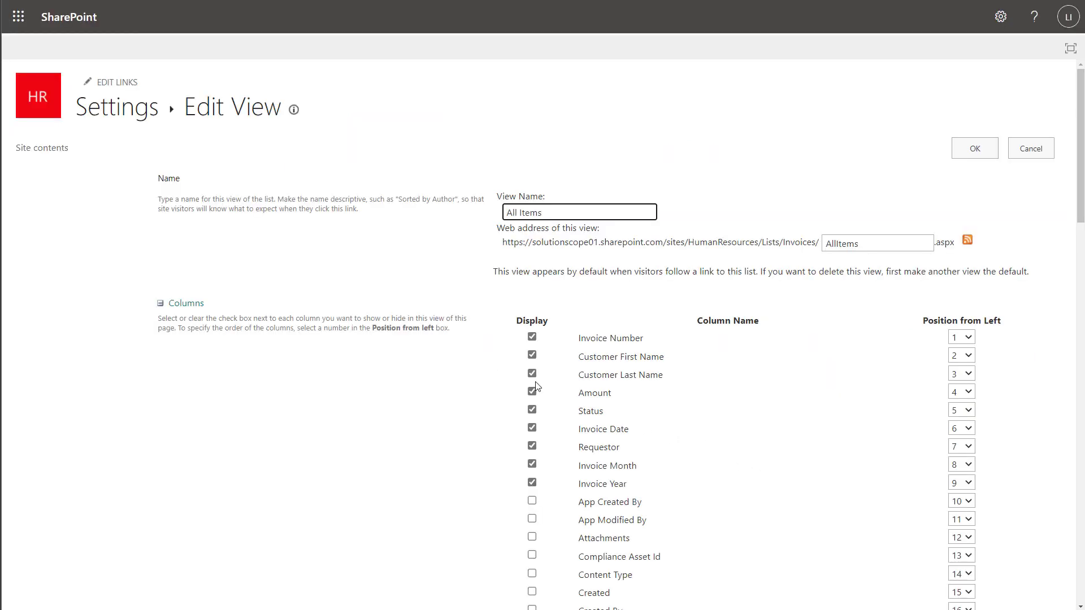
pyautogui.scroll(-8, 452, 387)
pyautogui.scroll(-8, 446, 393)
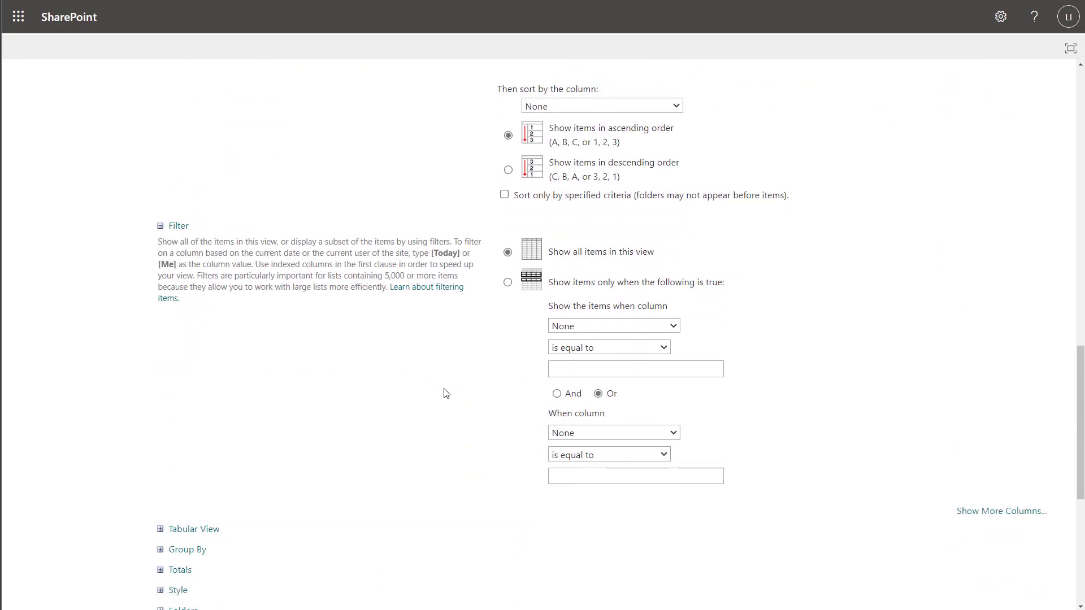
pyautogui.scroll(-2, 446, 393)
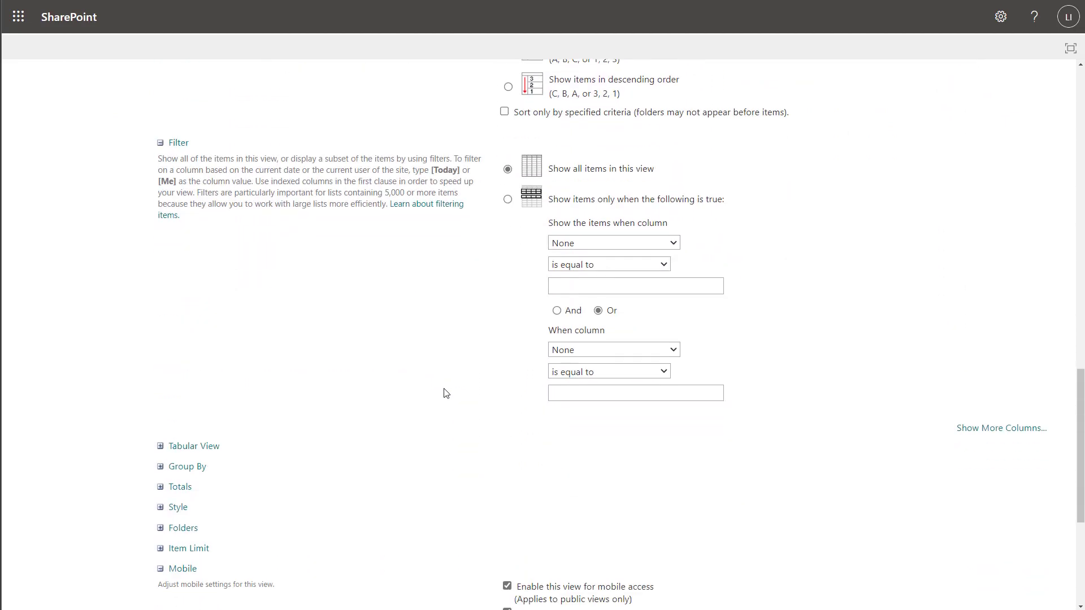